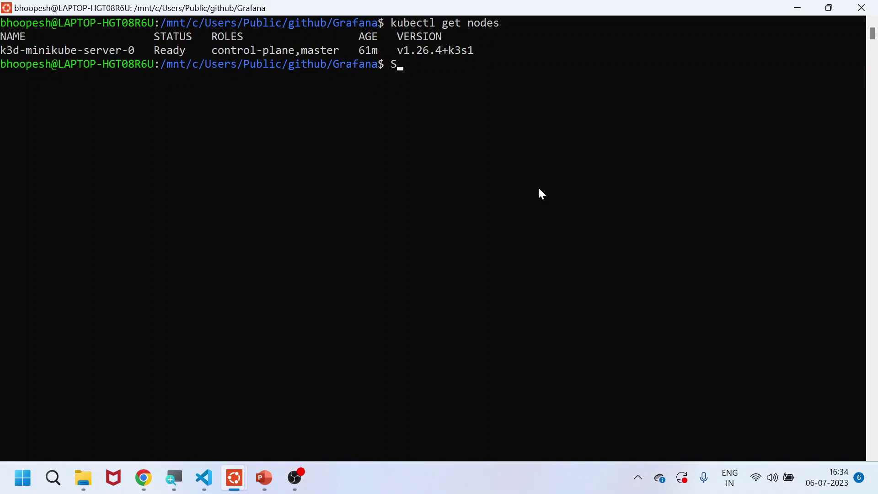
# Delete the stray 'S' at the terminal prompt and bring up README.md in VS Code
pyautogui.press('BackSpace')
pyautogui.press('Return')
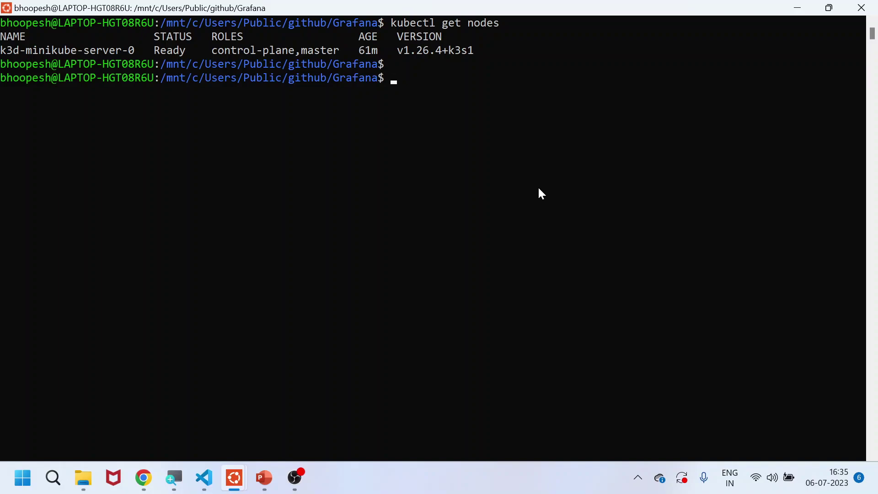
pyautogui.press('Return')
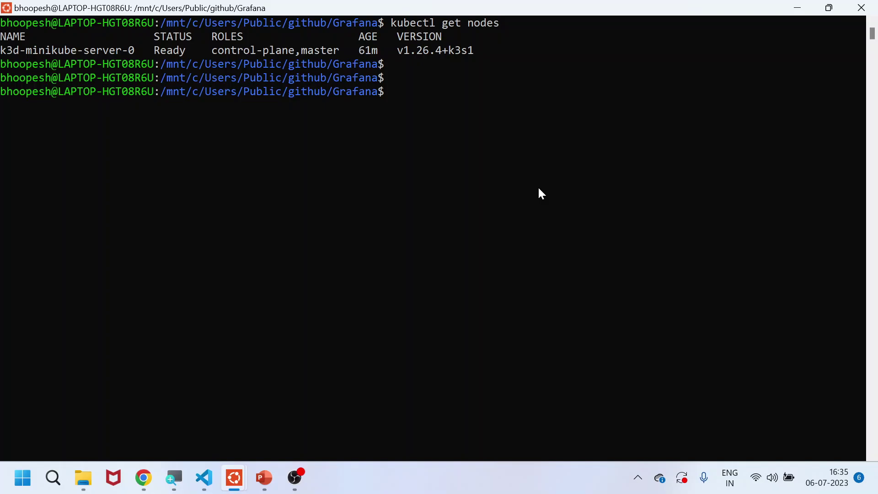
pyautogui.click(204, 478)
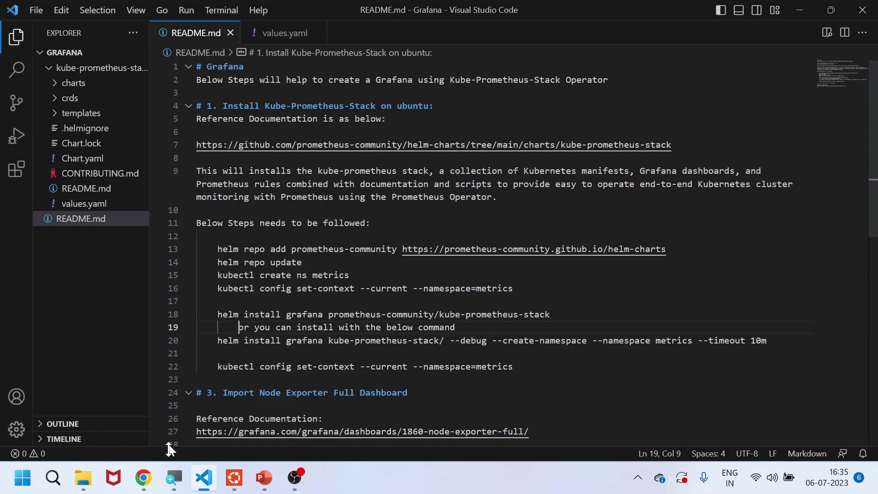
pyautogui.click(147, 477)
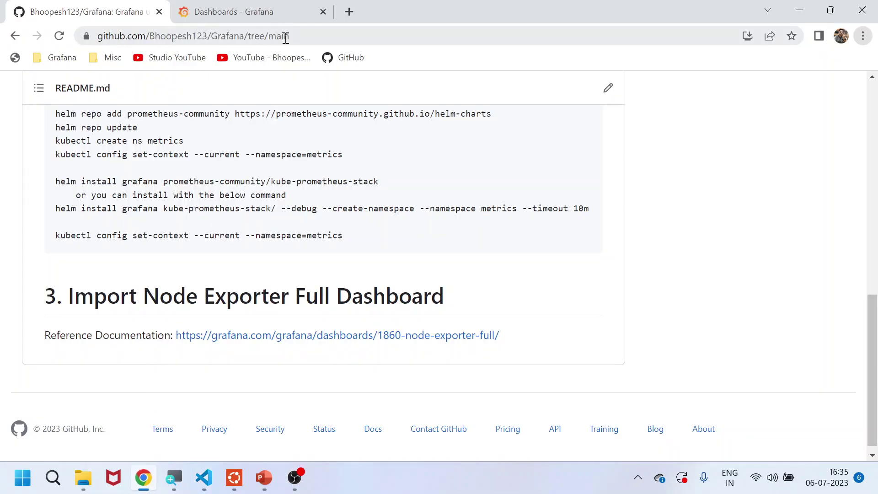
pyautogui.click(306, 38)
pyautogui.scroll(5, 250, 158)
pyautogui.scroll(7, 250, 159)
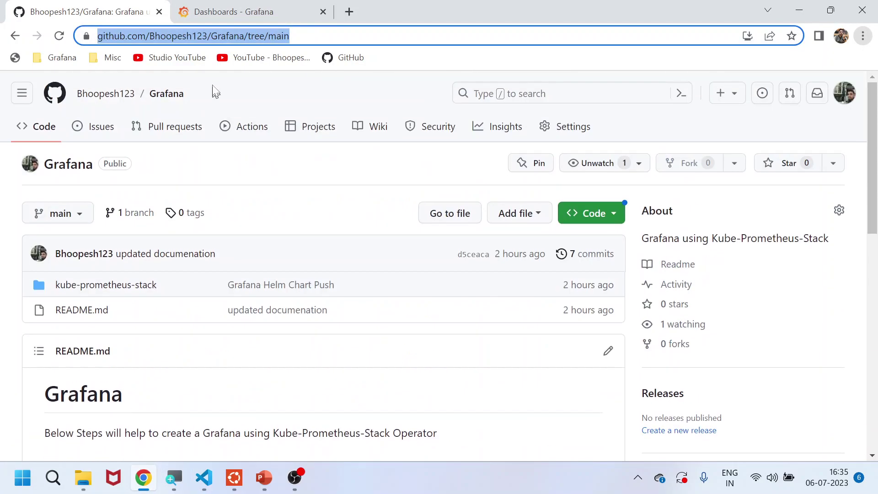
pyautogui.scroll(-7, 233, 379)
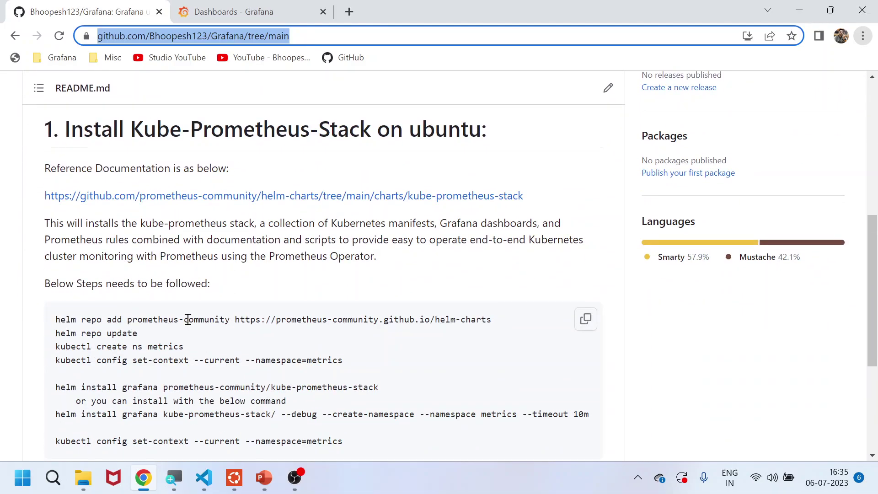
pyautogui.scroll(-3, 188, 320)
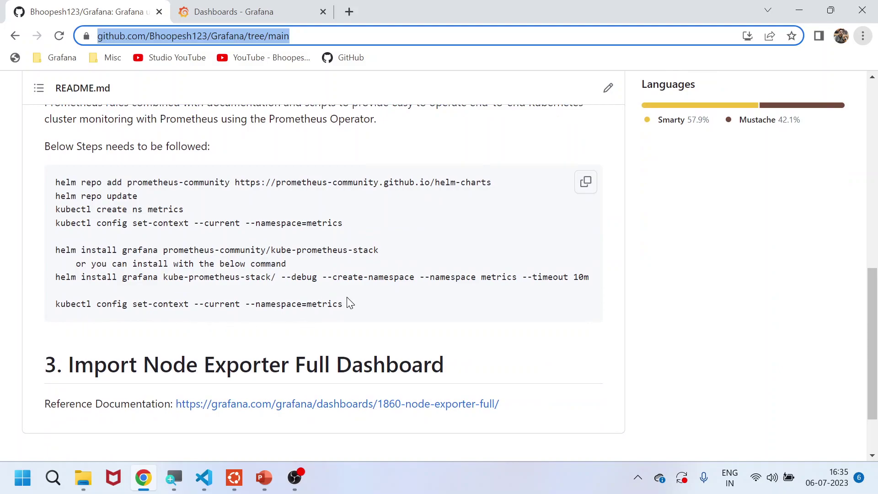
pyautogui.scroll(5, 350, 304)
pyautogui.hotkey('alt', 'Tab')
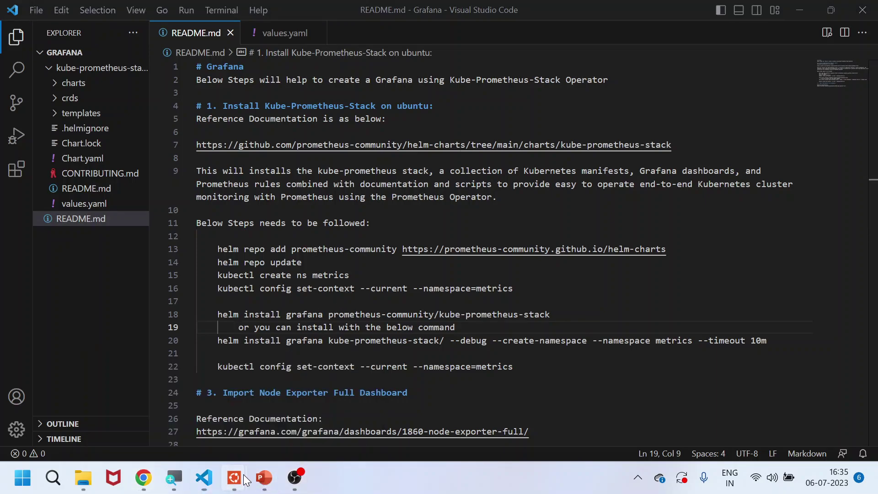
# Run pwd, ls -ltr and git branch to confirm the Grafana folder is on main
pyautogui.moveTo(234, 479)
pyautogui.click(271, 423)
pyautogui.write('pw')
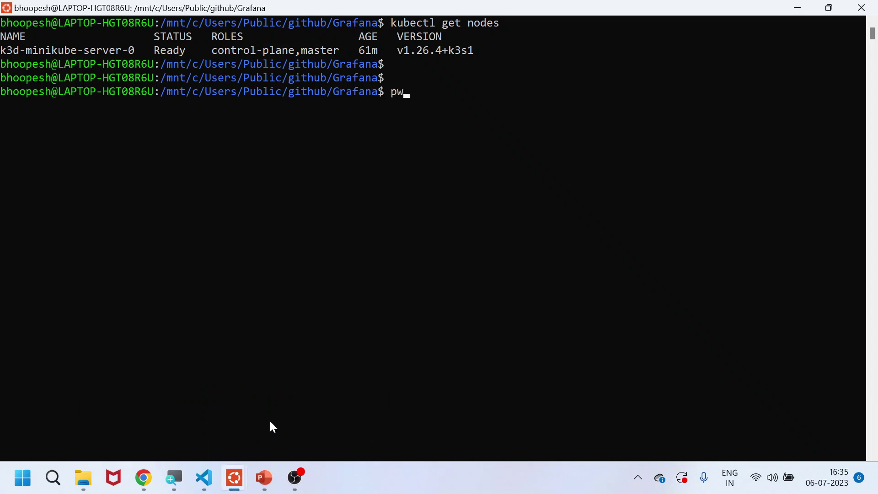
pyautogui.write('d')
pyautogui.press('Return')
pyautogui.write('ls -ltr')
pyautogui.press('Return')
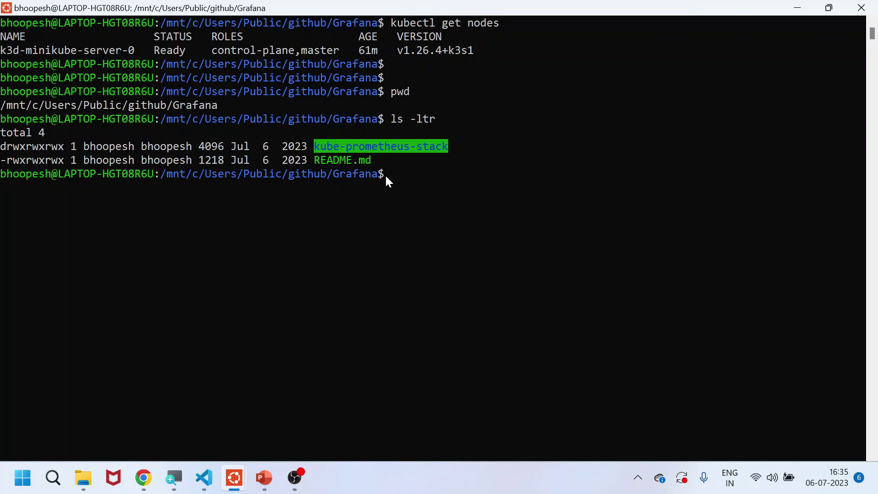
pyautogui.write('git branch')
pyautogui.press('Return')
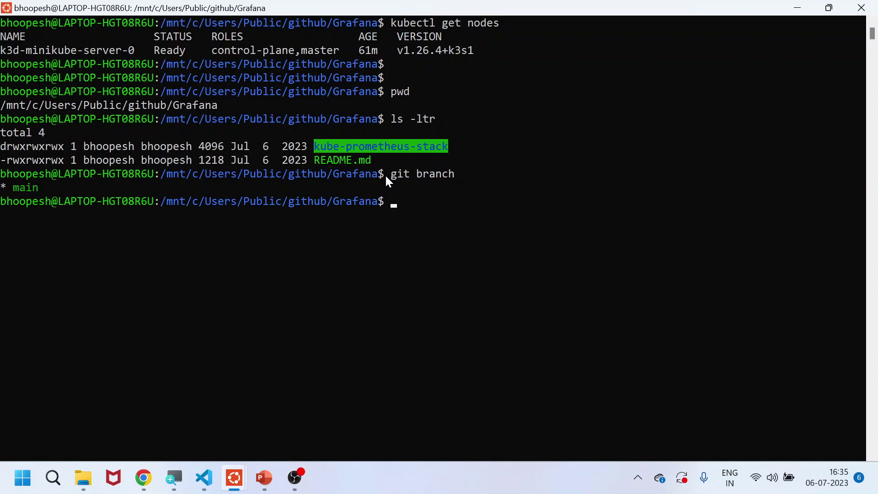
pyautogui.hotkey('alt', 'Tab')
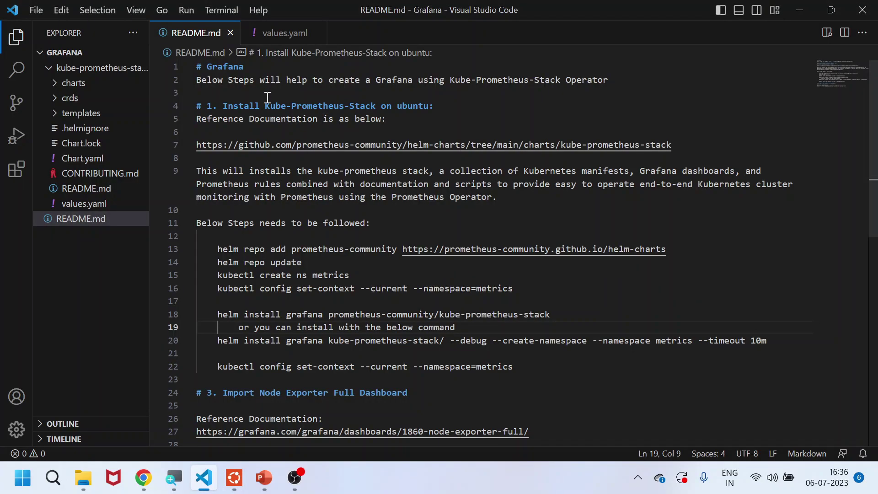
# Scroll the README and select the line 13 helm repo add prometheus-community command
pyautogui.moveTo(265, 106); pyautogui.dragTo(382, 109)
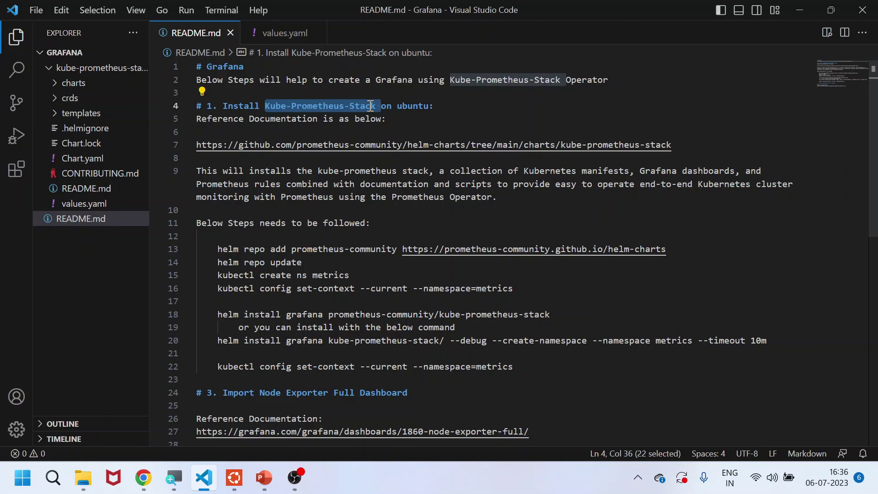
pyautogui.moveTo(676, 145); pyautogui.dragTo(198, 143)
pyautogui.hotkey('alt', 'Tab')
pyautogui.hotkey('alt', 'Tab')
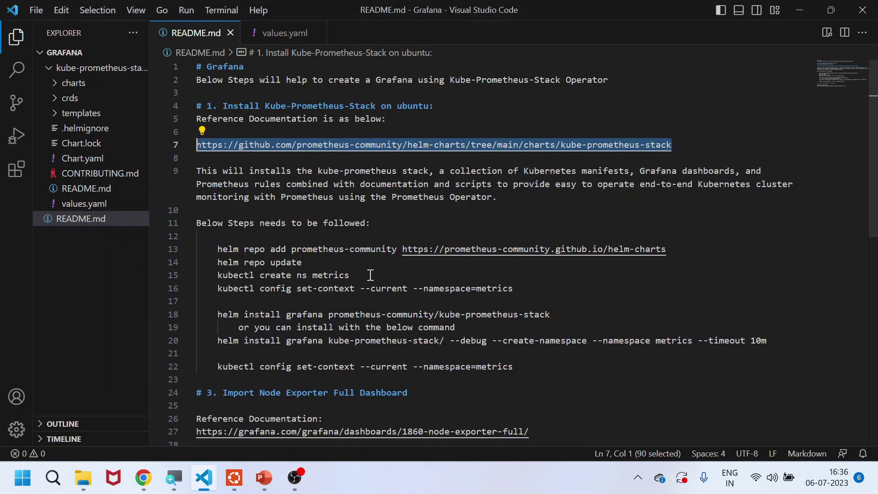
pyautogui.scroll(-1, 370, 274)
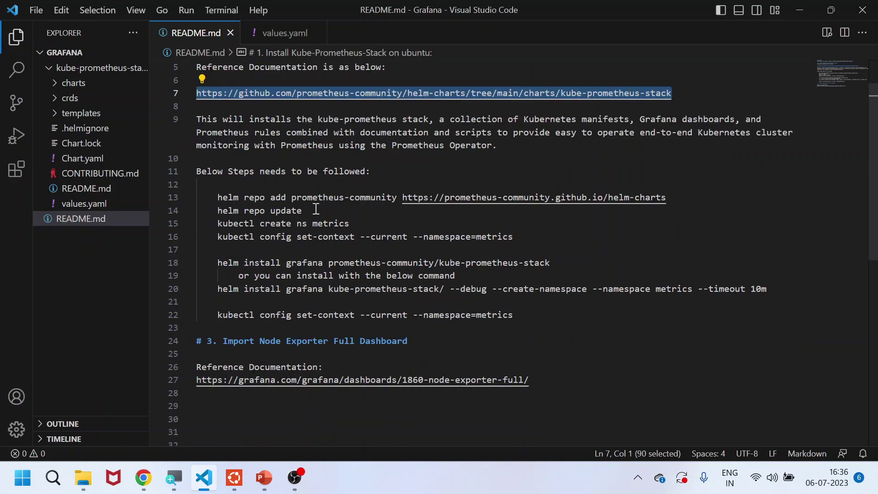
pyautogui.moveTo(218, 197); pyautogui.dragTo(670, 198)
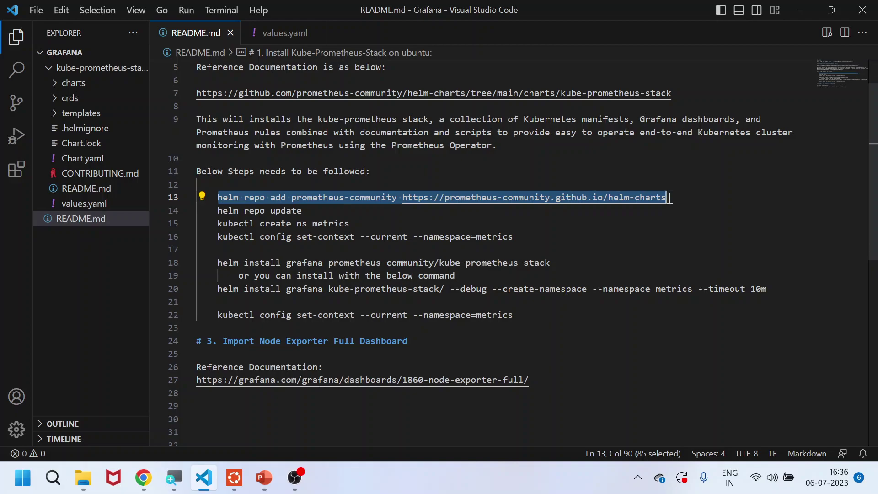
# Run the helm repo add prometheus-community command in the terminal
pyautogui.hotkey('ctrl', 'c')
pyautogui.hotkey('alt', 'Tab')
pyautogui.rightClick(472, 291)
pyautogui.press('Return')
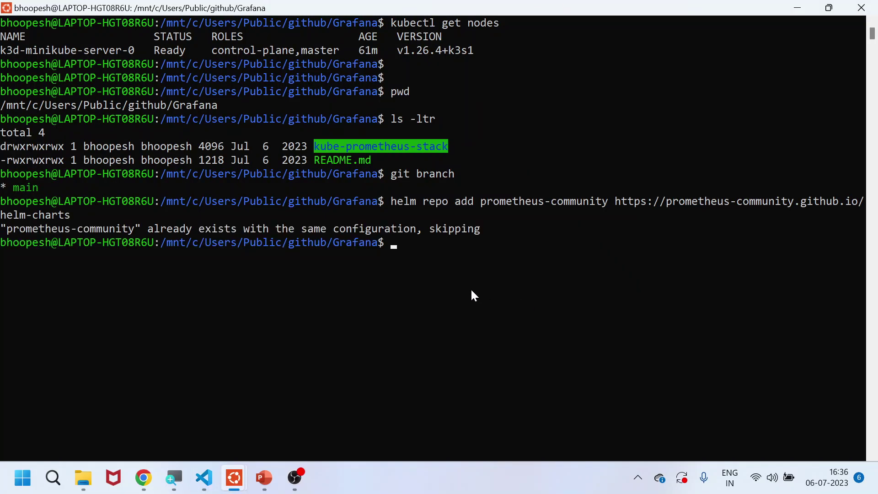
pyautogui.hotkey('alt', 'Tab')
# Run helm repo update to refresh the chart repositories
pyautogui.moveTo(302, 211); pyautogui.dragTo(217, 211)
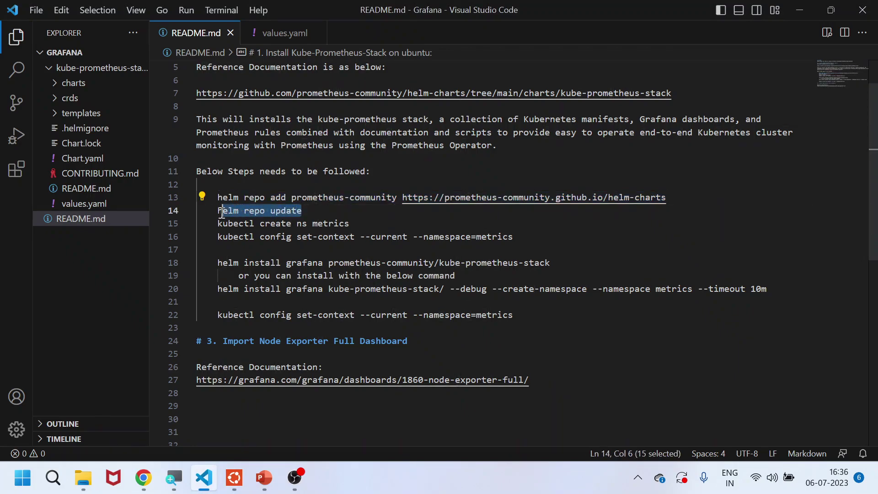
pyautogui.hotkey('ctrl', 'c')
pyautogui.hotkey('alt', 'Tab')
pyautogui.hotkey('ctrl', 'v')
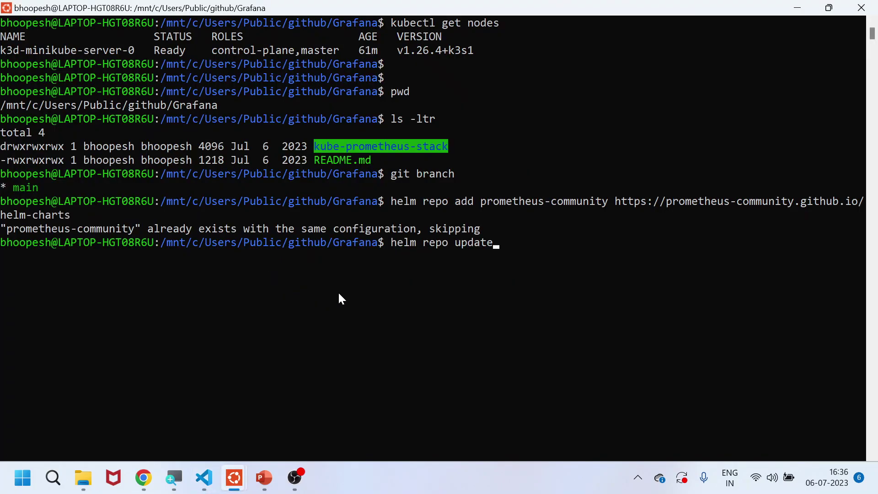
pyautogui.press('Return')
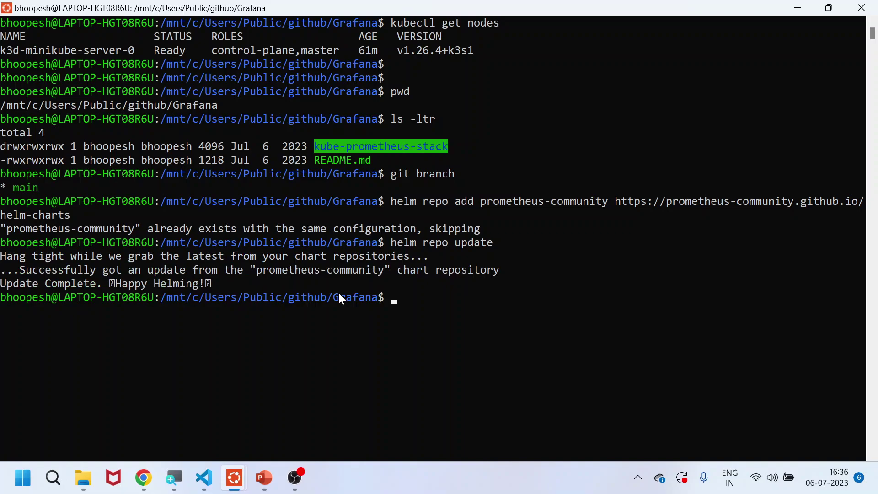
pyautogui.hotkey('alt', 'Tab')
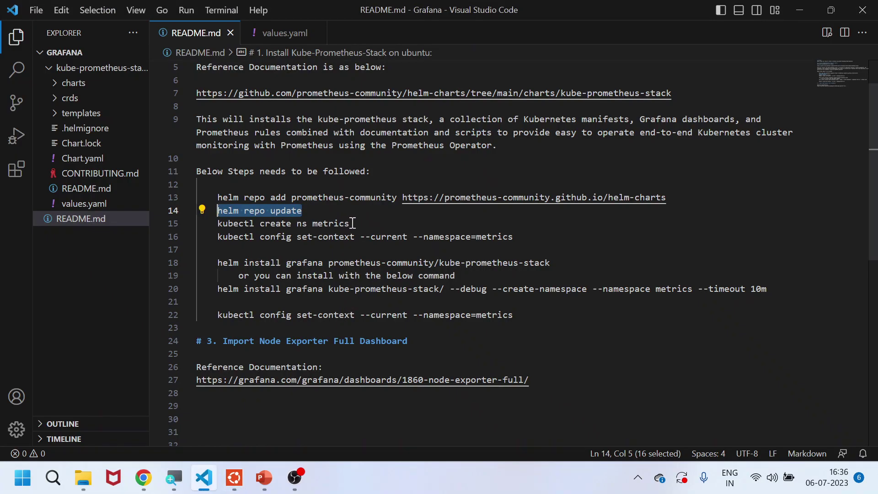
# List the cluster namespaces with kubectl get ns to look for metrics
pyautogui.moveTo(349, 223); pyautogui.dragTo(333, 223)
pyautogui.hotkey('alt', 'Tab')
pyautogui.write('ku')
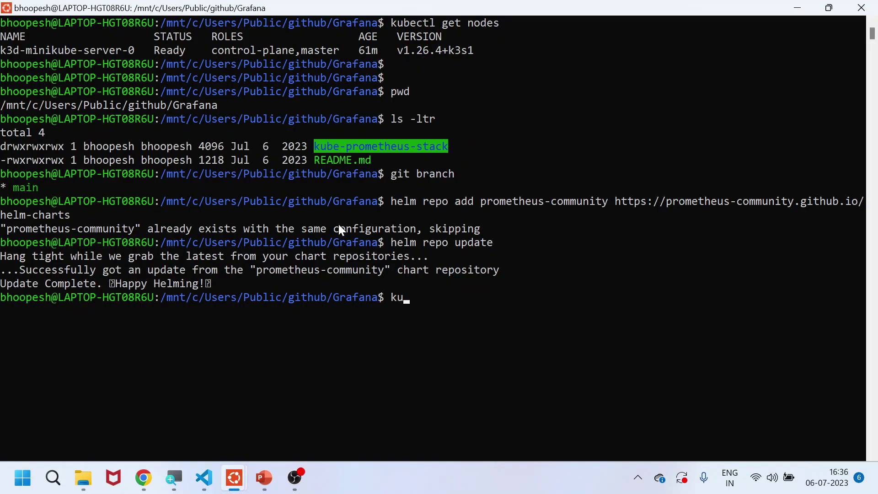
pyautogui.write('bectl get ns')
pyautogui.press('Return')
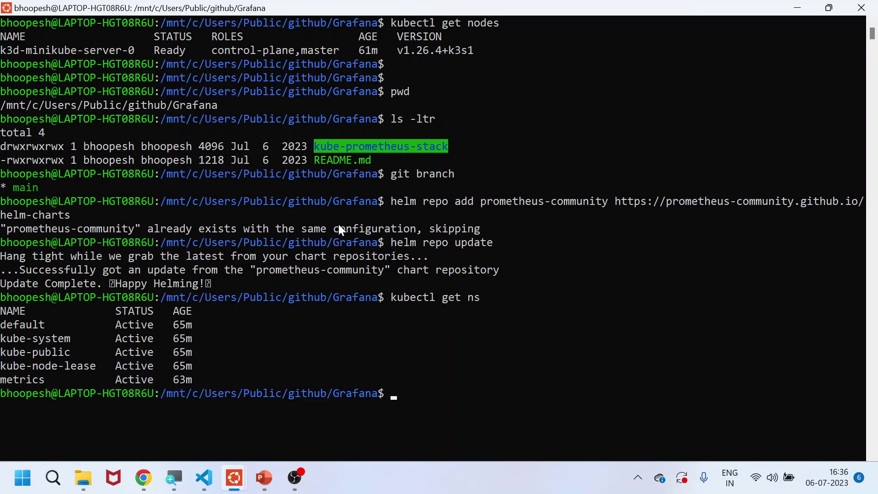
pyautogui.doubleClick(26, 382)
pyautogui.hotkey('alt', 'Tab')
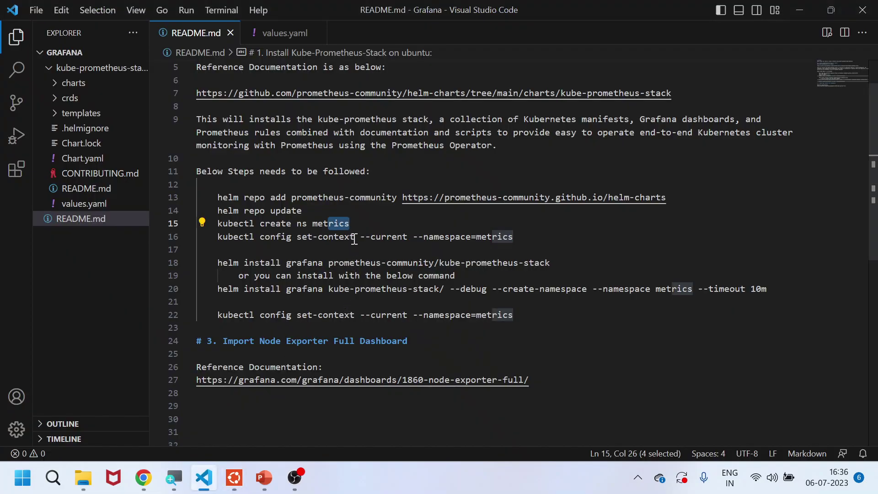
# Create the metrics namespace with kubectl create ns metrics and clear the screen
pyautogui.moveTo(349, 223); pyautogui.dragTo(218, 223)
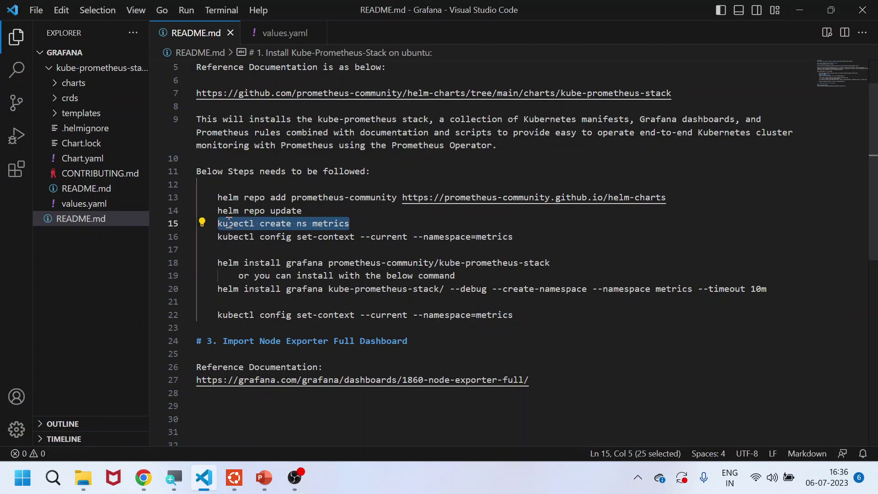
pyautogui.hotkey('alt', 'Tab')
pyautogui.rightClick(395, 316)
pyautogui.rightClick(394, 316)
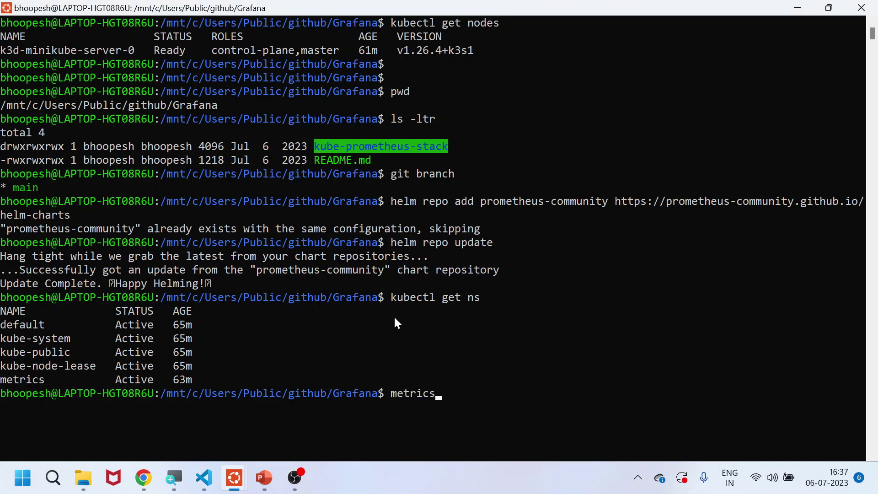
pyautogui.press('BackSpace')
pyautogui.press('BackSpace')
pyautogui.press('BackSpace')
pyautogui.press('BackSpace')
pyautogui.press('BackSpace')
pyautogui.press('BackSpace')
pyautogui.press('BackSpace')
pyautogui.hotkey('alt', 'Tab')
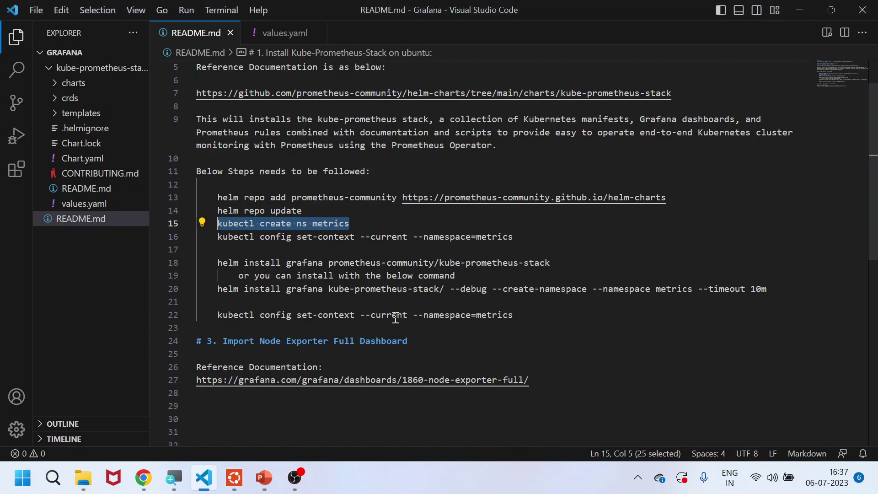
pyautogui.hotkey('ctrl', 'c')
pyautogui.hotkey('alt', 'Tab')
pyautogui.rightClick(471, 371)
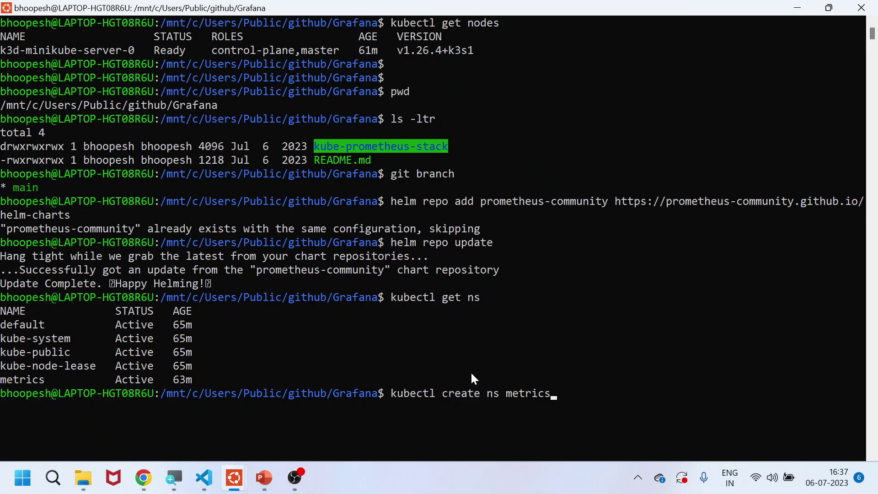
pyautogui.press('Return')
pyautogui.write('clear')
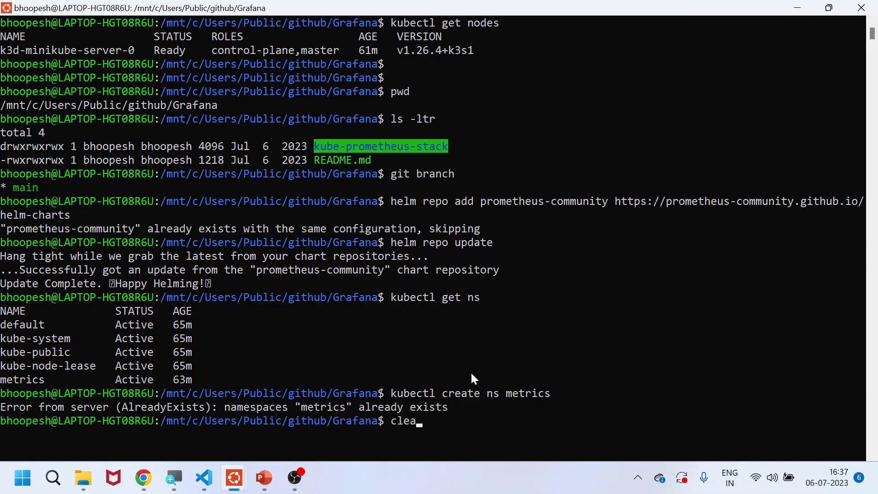
pyautogui.press('Return')
pyautogui.hotkey('alt', 'Tab')
# Run the README's set-context command so metrics becomes the default kubectl namespace
pyautogui.moveTo(514, 236); pyautogui.dragTo(219, 236)
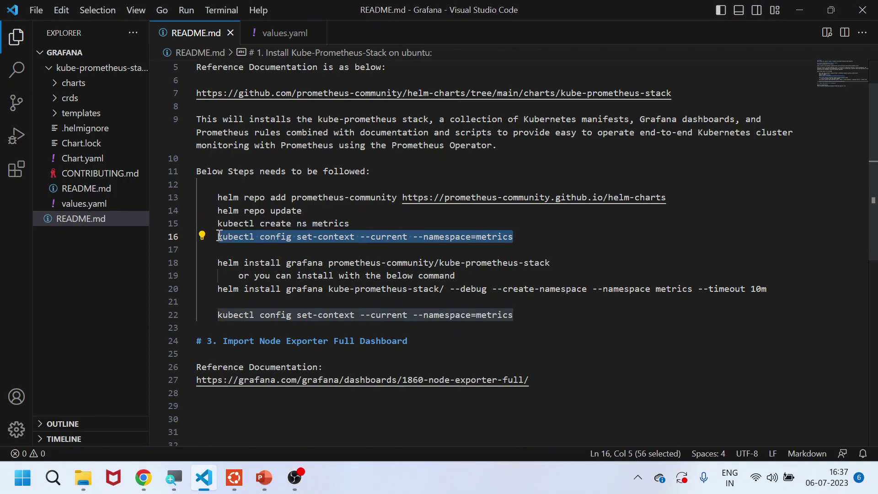
pyautogui.hotkey('ctrl', 'c')
pyautogui.hotkey('alt', 'Tab')
pyautogui.rightClick(407, 287)
pyautogui.press('Return')
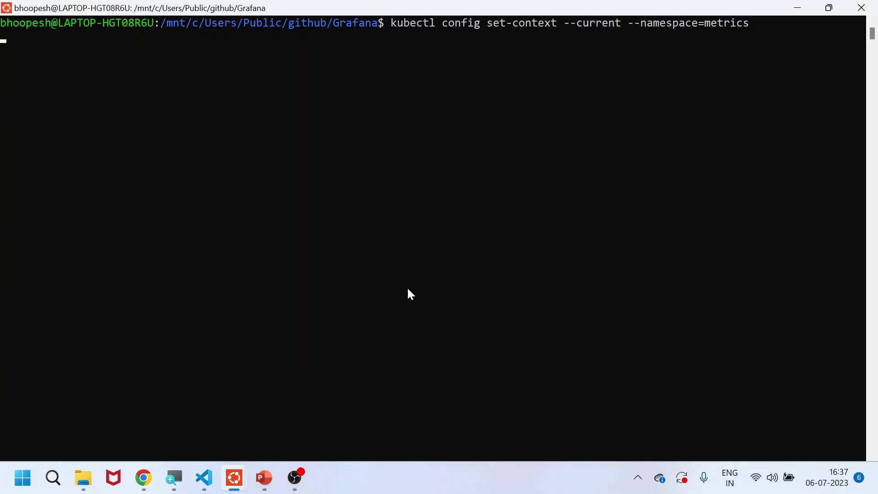
pyautogui.press('Return')
pyautogui.press('Return')
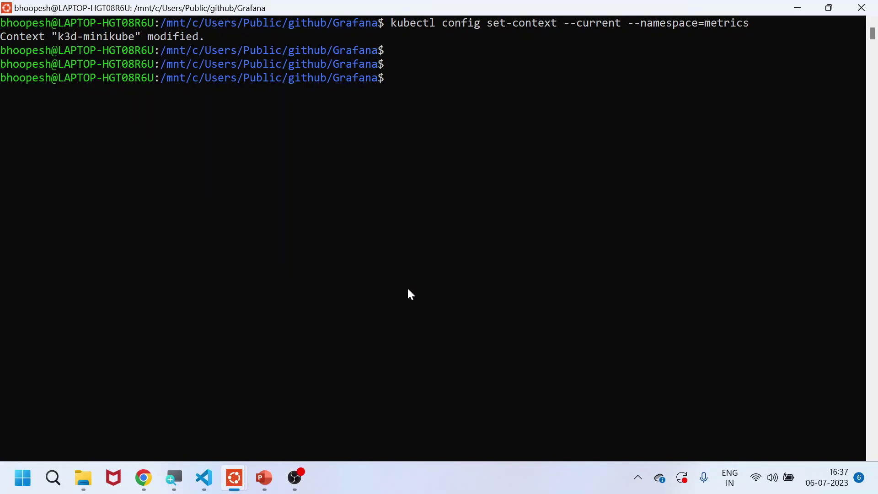
pyautogui.hotkey('alt', 'Tab')
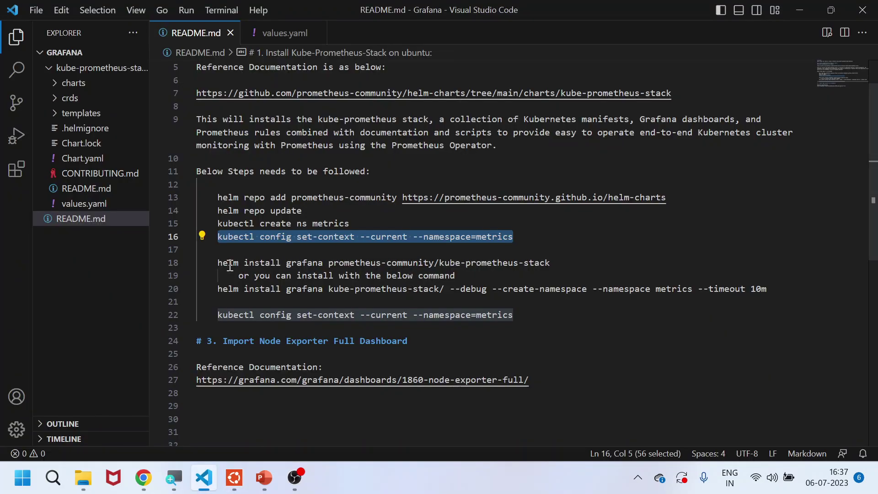
pyautogui.moveTo(222, 263); pyautogui.dragTo(455, 263)
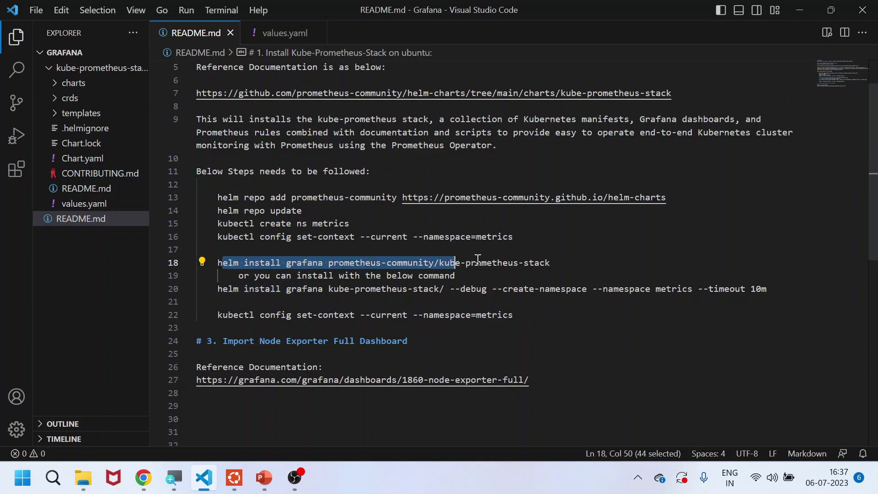
pyautogui.moveTo(551, 263); pyautogui.dragTo(217, 263)
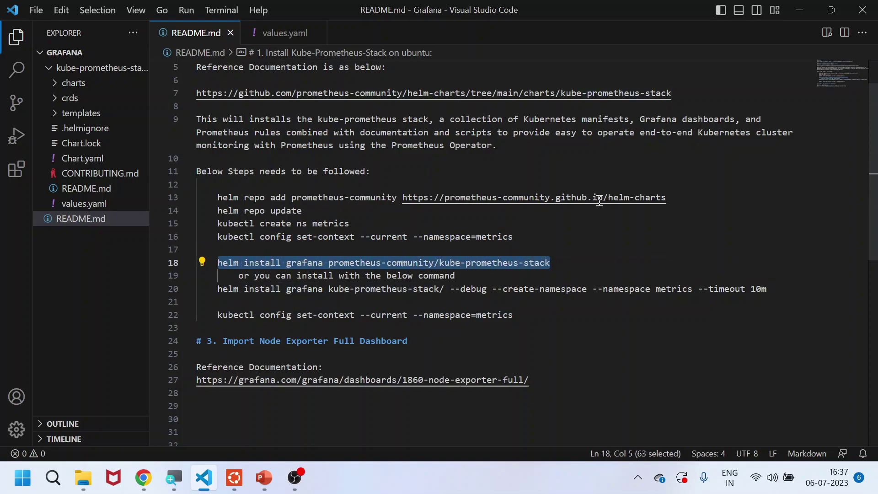
pyautogui.moveTo(666, 197); pyautogui.dragTo(402, 198)
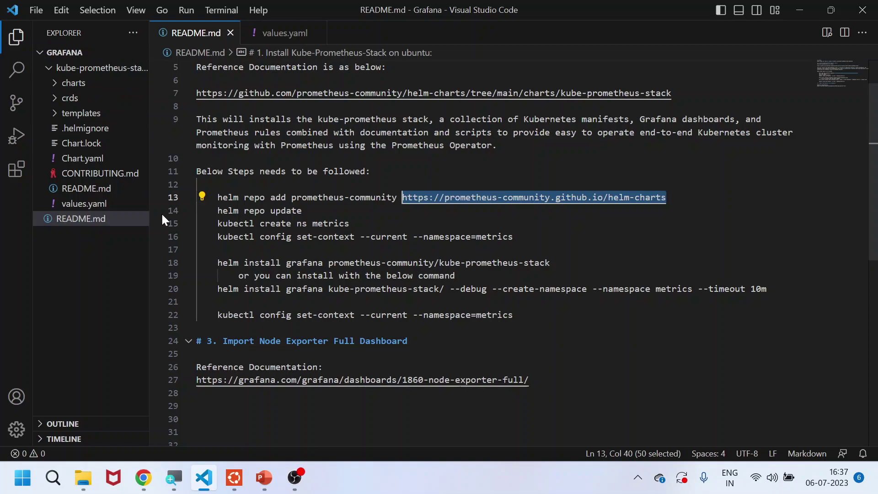
pyautogui.moveTo(768, 289); pyautogui.dragTo(223, 289)
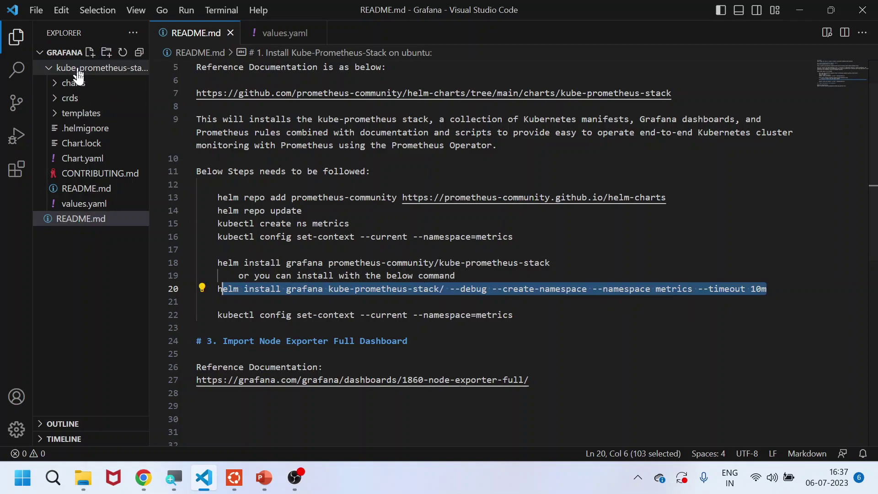
pyautogui.click(78, 206)
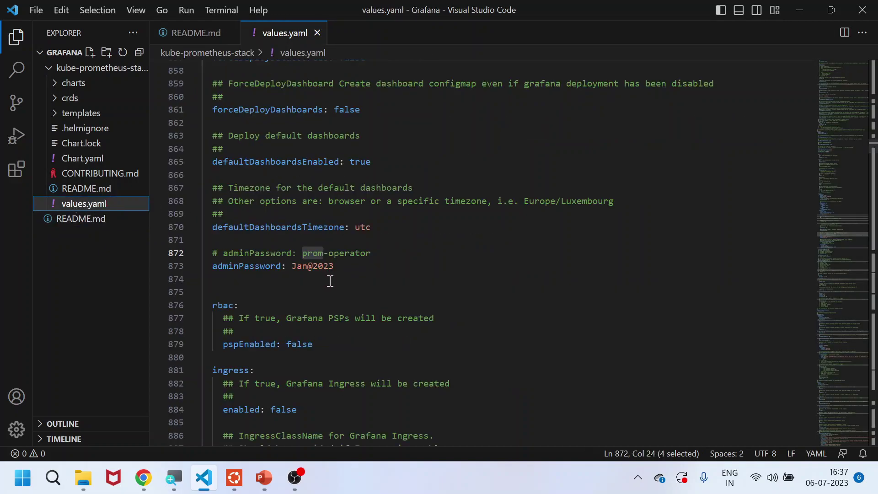
pyautogui.click(344, 253)
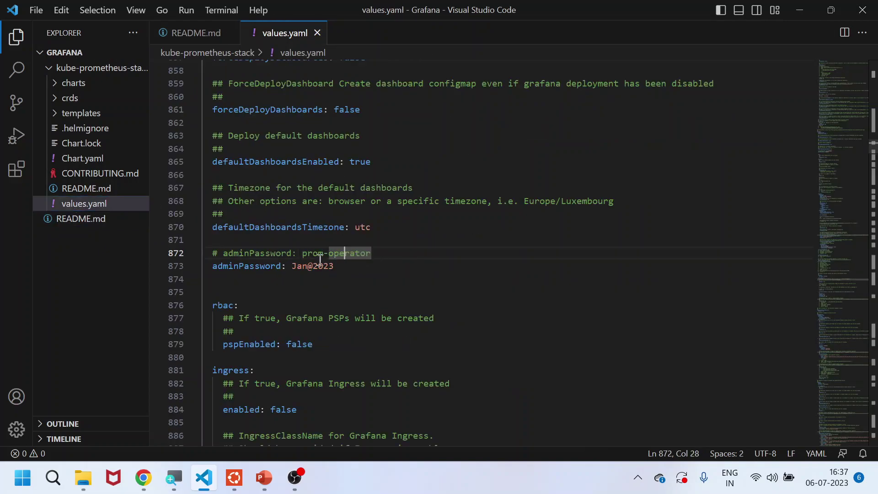
pyautogui.click(302, 253)
pyautogui.moveTo(313, 253); pyautogui.dragTo(355, 253)
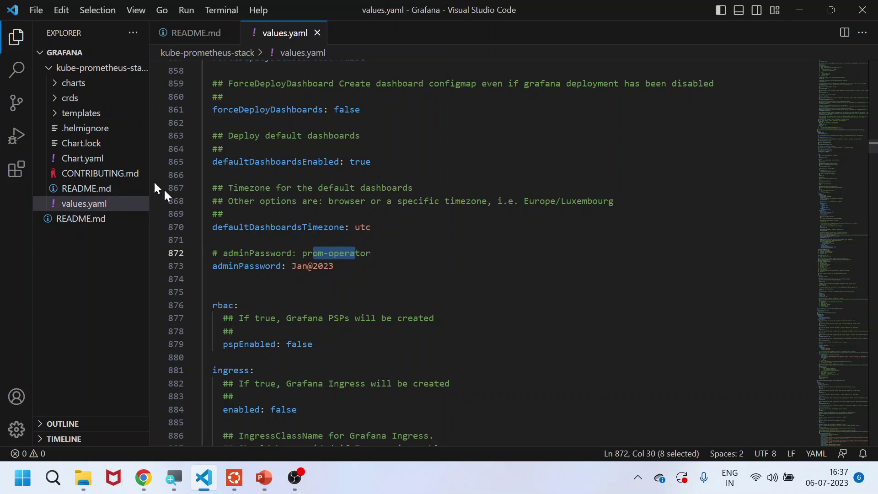
pyautogui.click(51, 68)
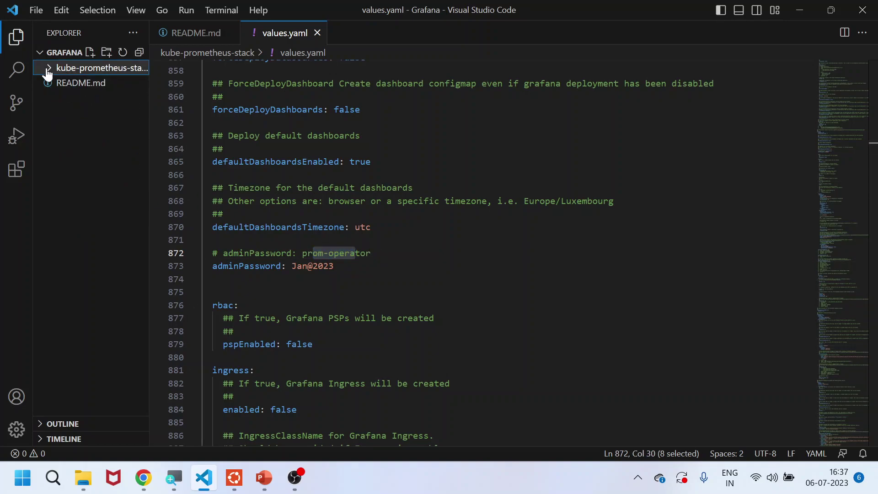
pyautogui.click(48, 72)
pyautogui.click(323, 267)
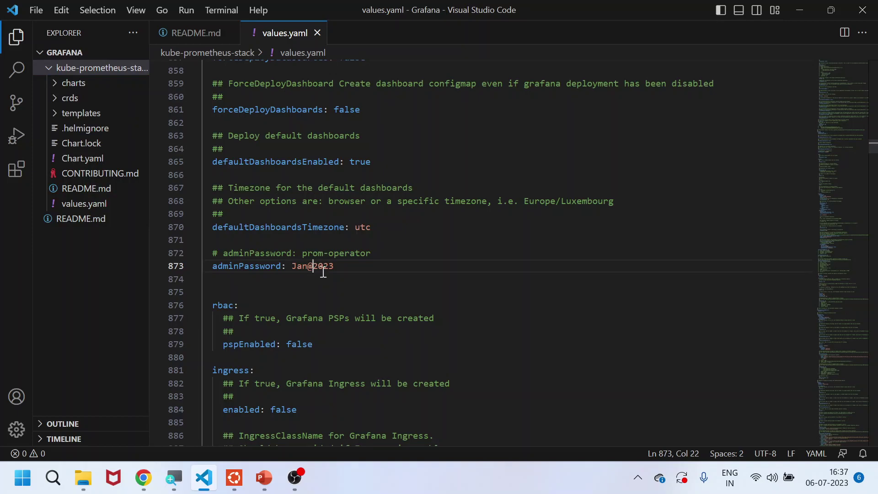
pyautogui.click(346, 266)
# Select and copy line 20's helm install command using the local kube-prometheus-stack chart
pyautogui.click(190, 33)
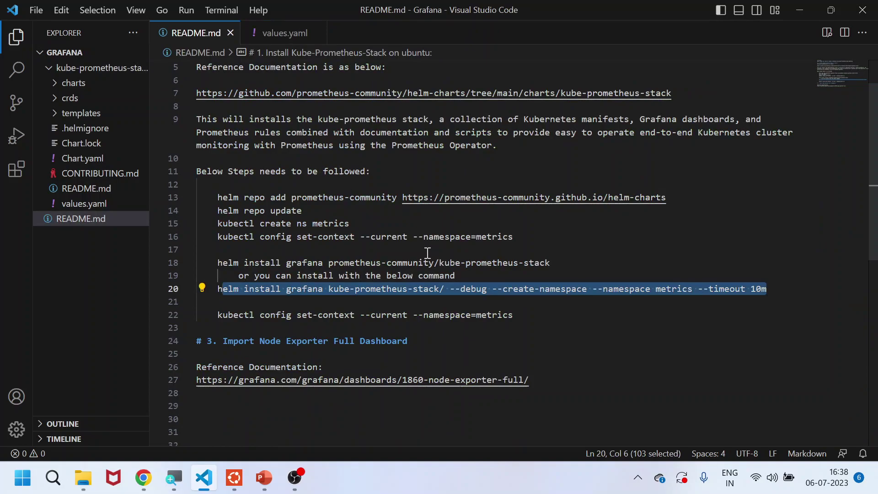
pyautogui.click(275, 294)
pyautogui.moveTo(219, 289); pyautogui.dragTo(417, 288)
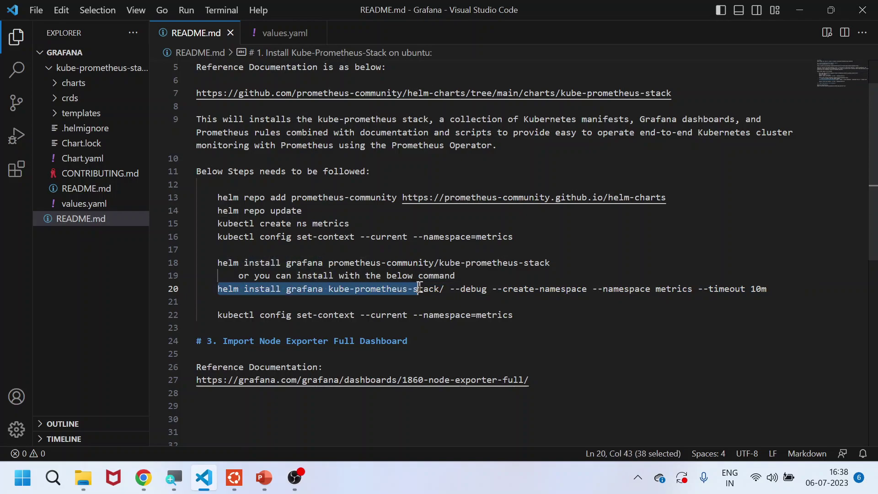
pyautogui.tripleClick(374, 265)
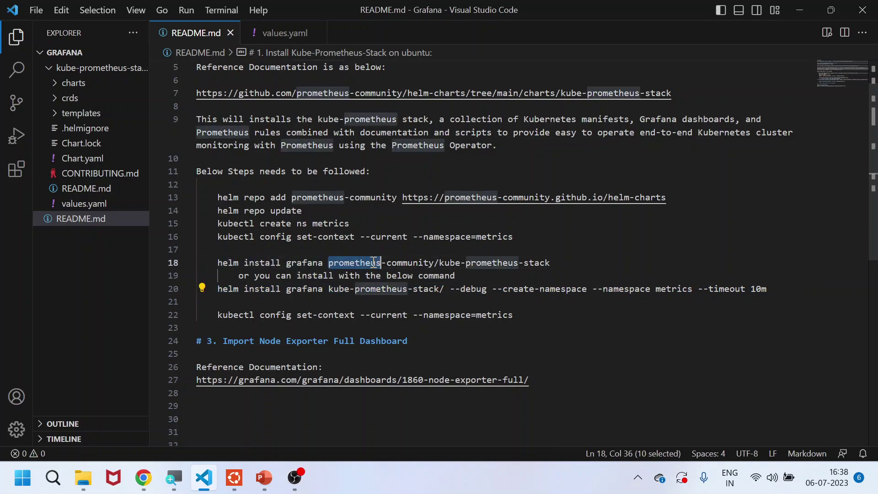
pyautogui.doubleClick(364, 290)
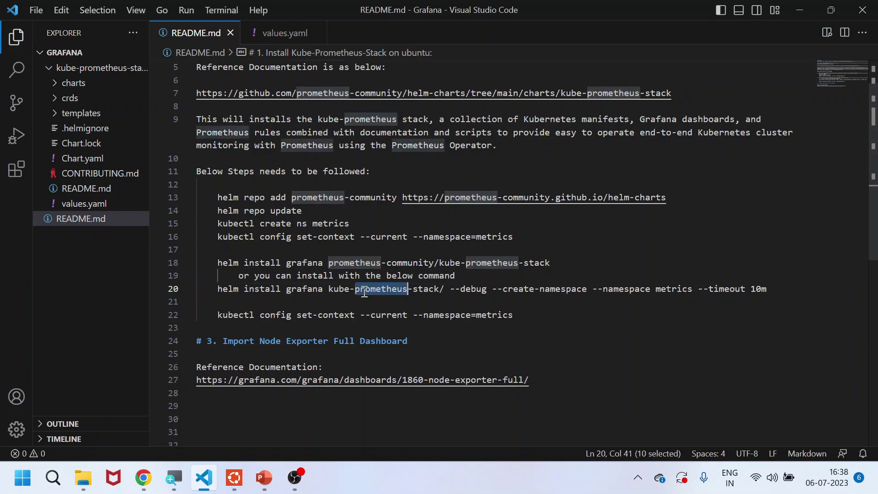
pyautogui.moveTo(329, 289); pyautogui.dragTo(441, 289)
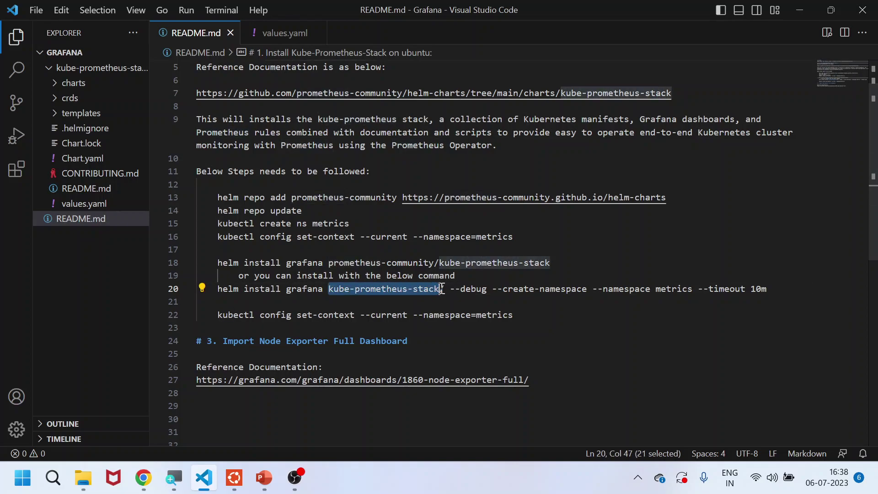
pyautogui.tripleClick(364, 263)
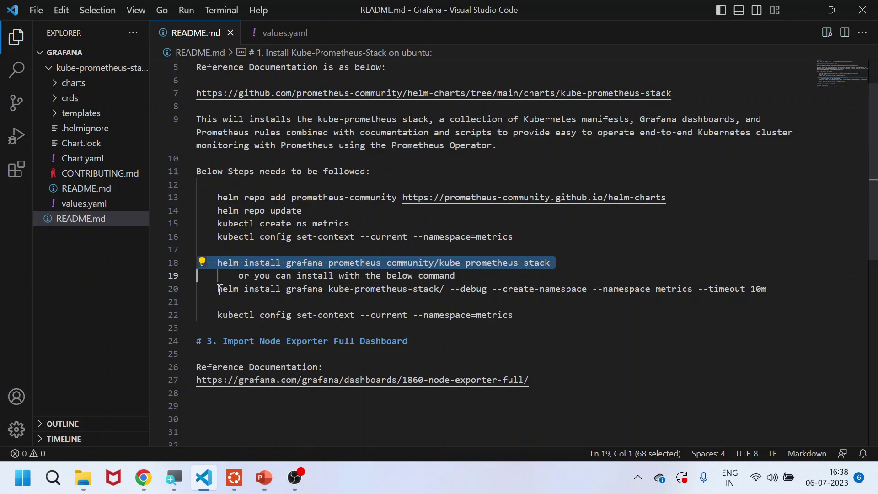
pyautogui.moveTo(218, 289); pyautogui.dragTo(768, 293)
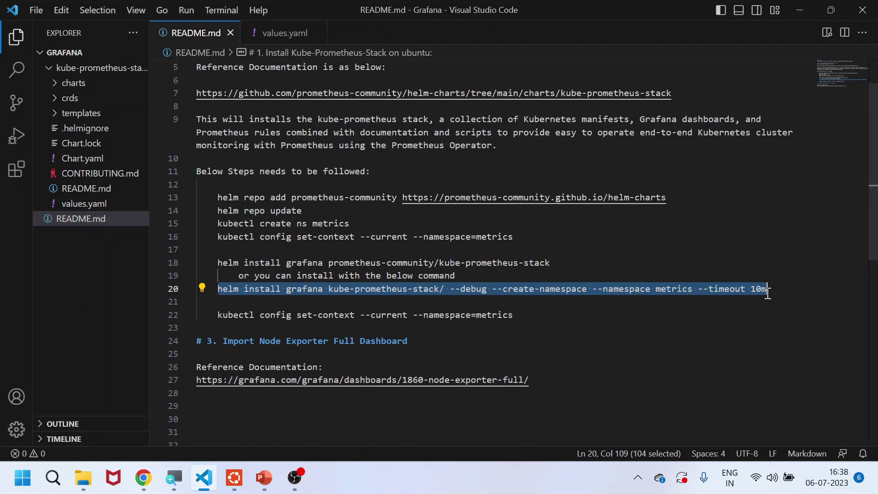
pyautogui.hotkey('ctrl', 'c')
# Paste and run the helm install of kube-prometheus-stack as release grafana in metrics
pyautogui.hotkey('alt', 'Tab')
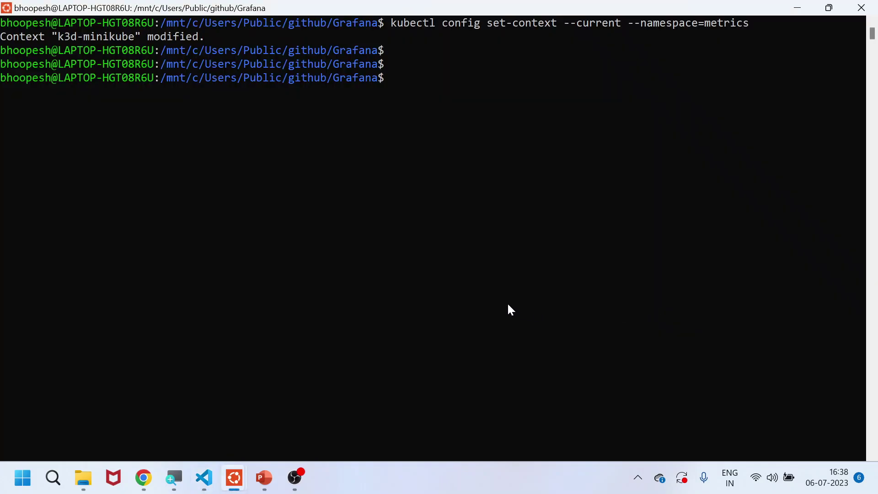
pyautogui.rightClick(509, 305)
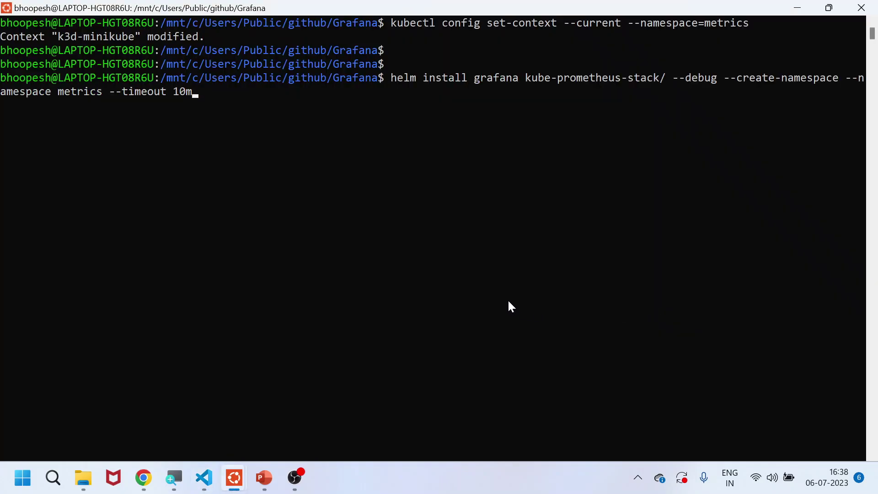
pyautogui.press('Return')
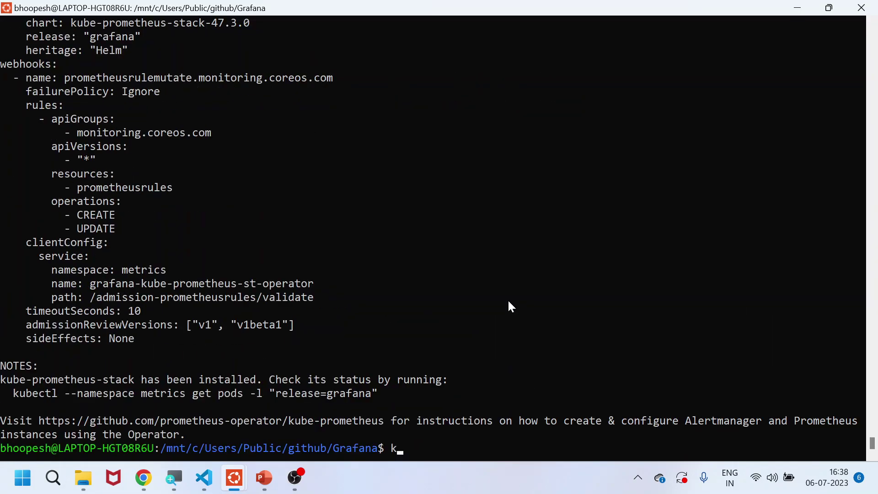
# Clear the screen and list all resources in the metrics namespace with kubectl get all
pyautogui.write('lear')
pyautogui.press('Return')
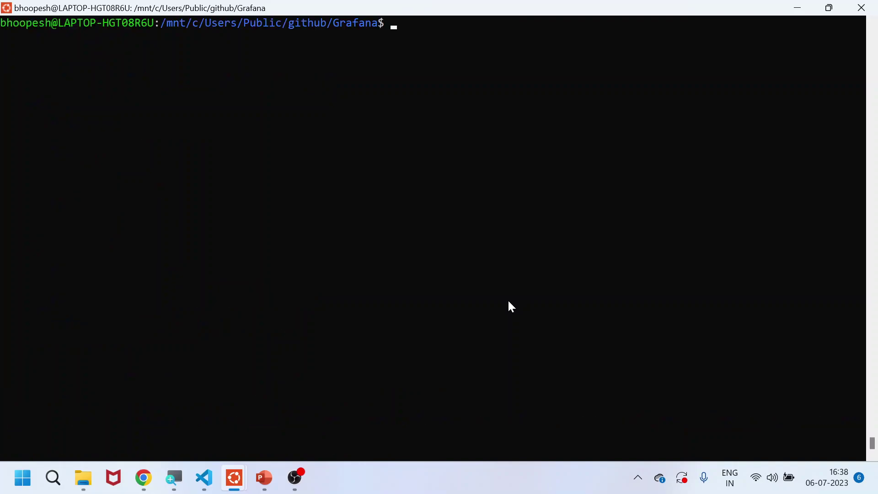
pyautogui.write('helm list')
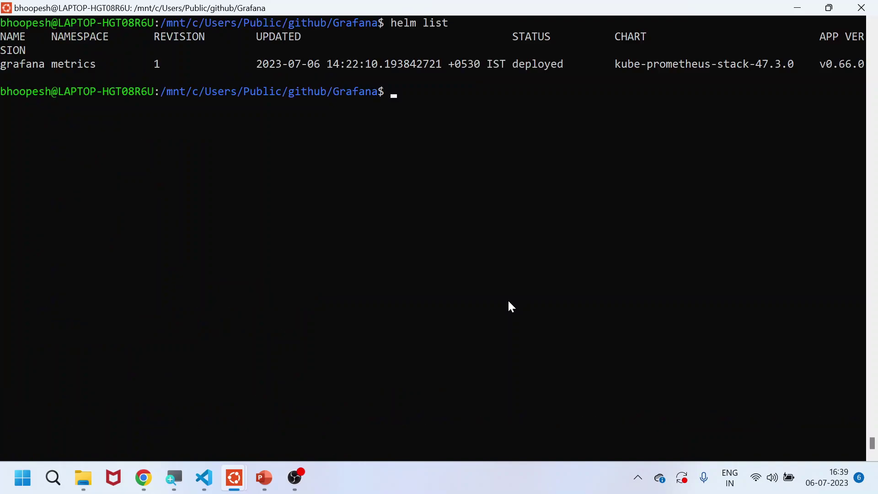
pyautogui.write('kubectl get all')
pyautogui.press('Return')
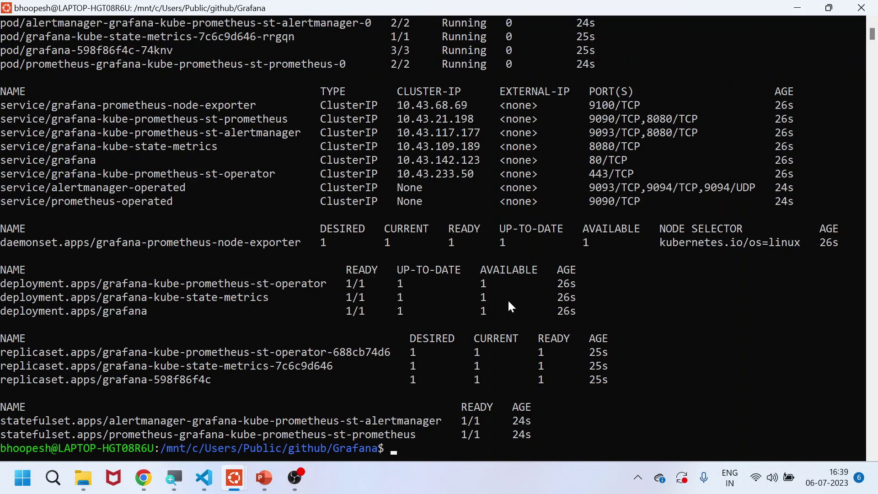
# Highlight the Running pod rows and the kube-state-metrics and grafana deployments
pyautogui.scroll(2, 205, 152)
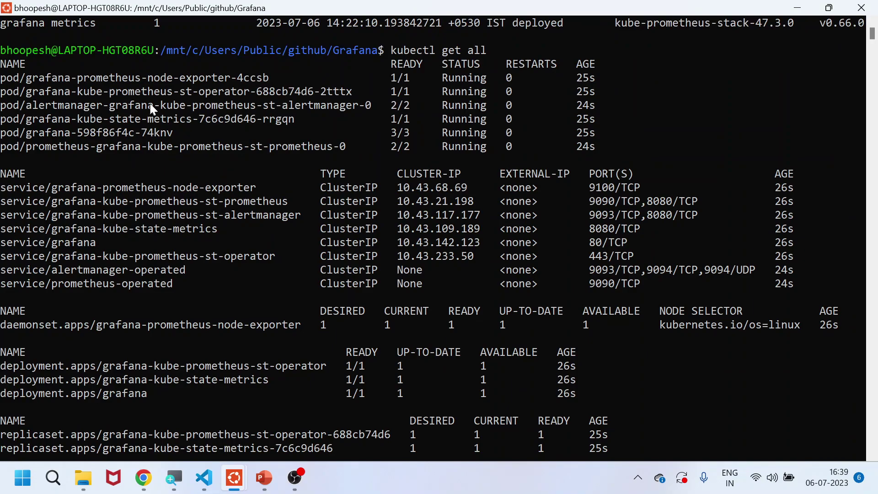
pyautogui.moveTo(438, 90); pyautogui.dragTo(465, 147)
pyautogui.moveTo(579, 78); pyautogui.dragTo(597, 148)
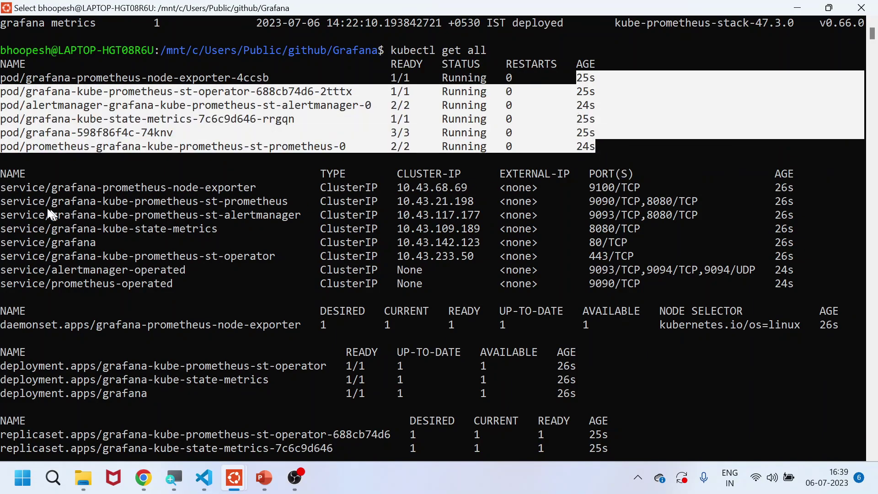
pyautogui.moveTo(4, 188); pyautogui.dragTo(156, 300)
pyautogui.scroll(-2, 159, 306)
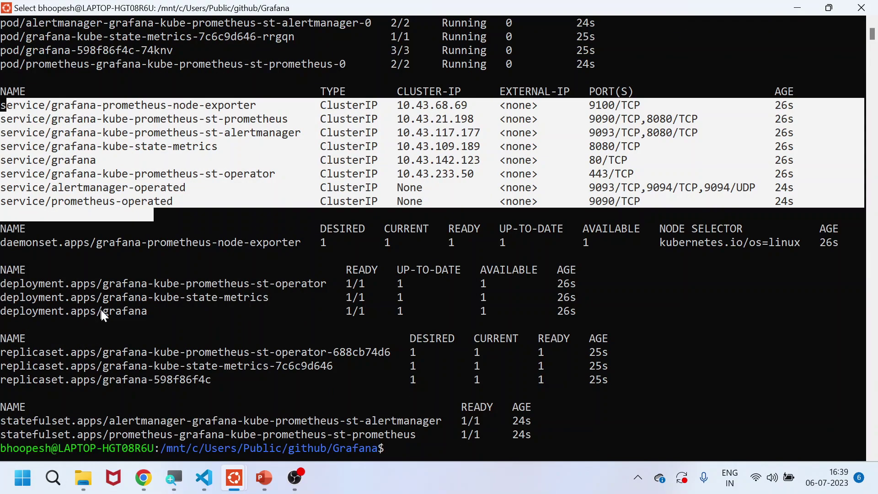
pyautogui.tripleClick(128, 297)
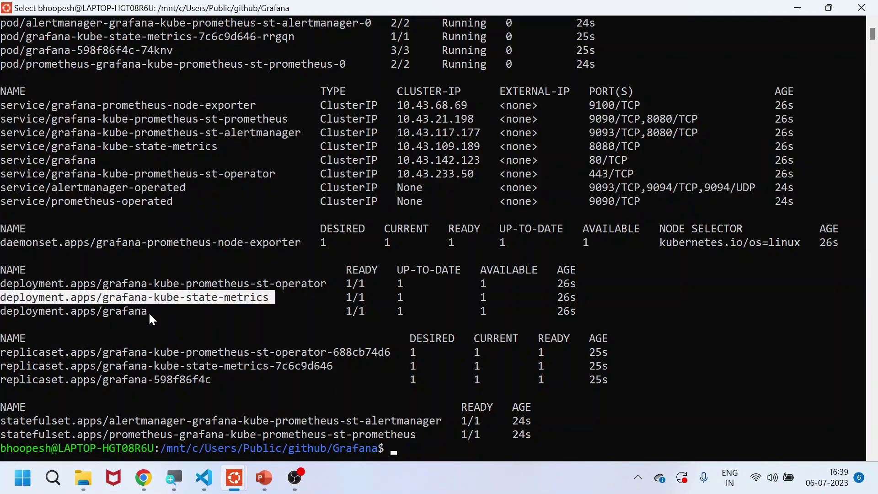
pyautogui.click(149, 312)
pyautogui.scroll(-1, 183, 339)
pyautogui.scroll(2, 183, 340)
pyautogui.scroll(-4, 183, 339)
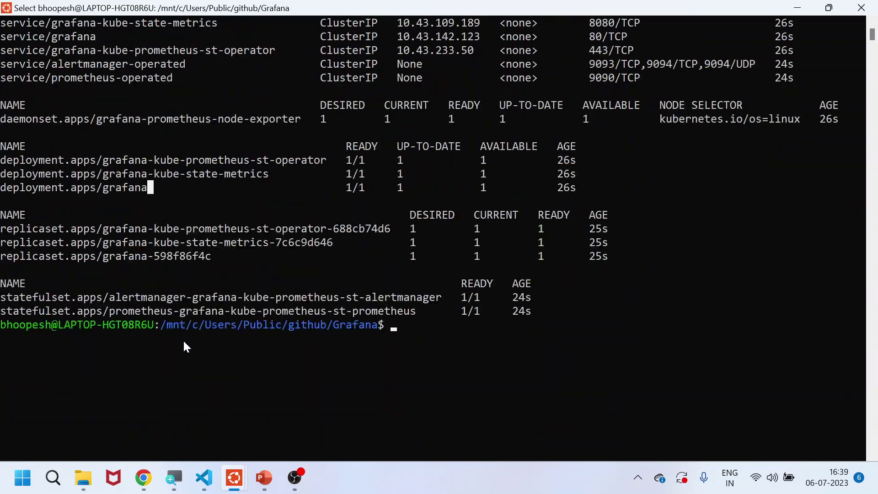
# Clear the screen and list the cluster services with kubectl get svc
pyautogui.write('clear')
pyautogui.press('Return')
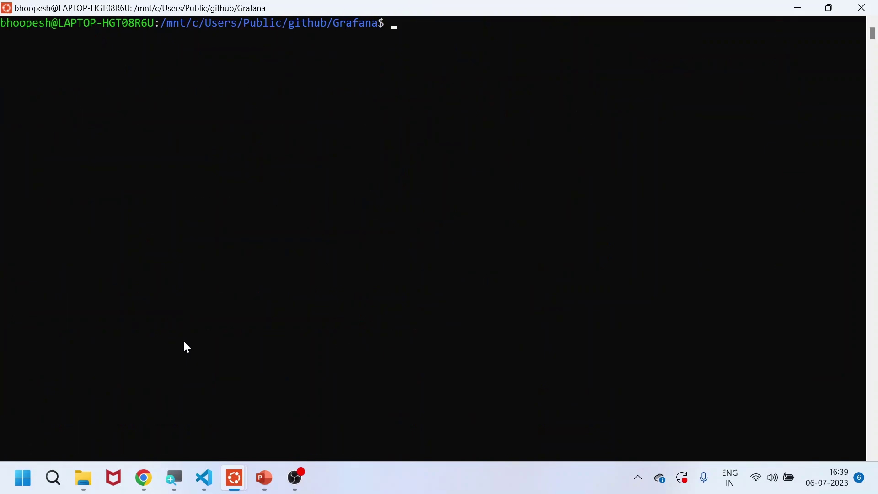
pyautogui.write('kubectl get s')
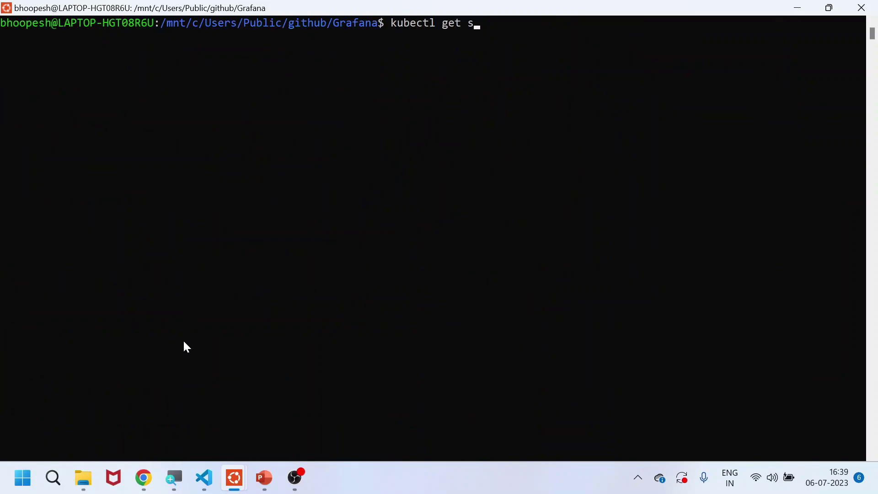
pyautogui.write('vc')
pyautogui.press('Return')
# Port-forward svc/grafana 3000:80 and copy the 127.0.0.1:3000 address
pyautogui.write('k')
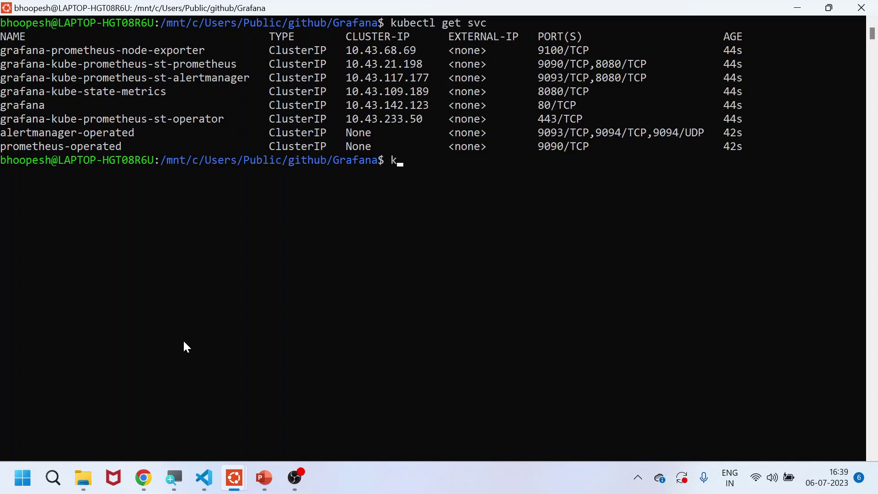
pyautogui.write('ubectl port-forward svc/')
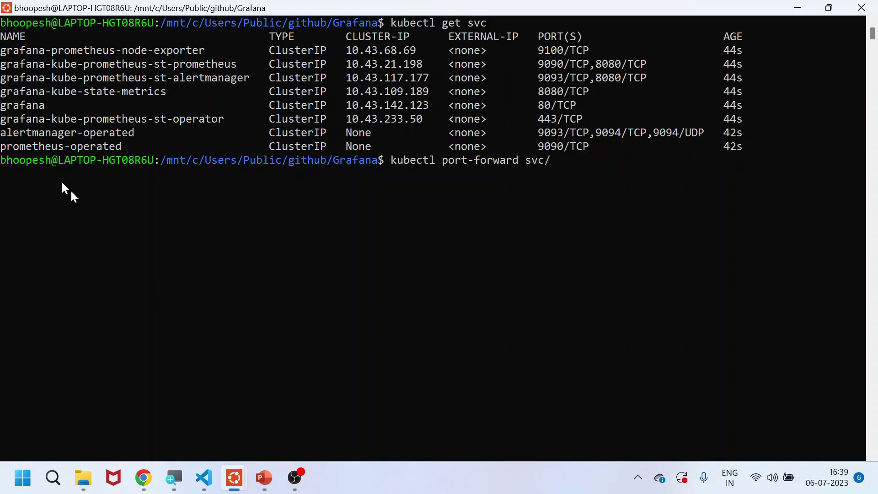
pyautogui.doubleClick(18, 106)
pyautogui.rightClick(18, 112)
pyautogui.rightClick(20, 115)
pyautogui.write('3000')
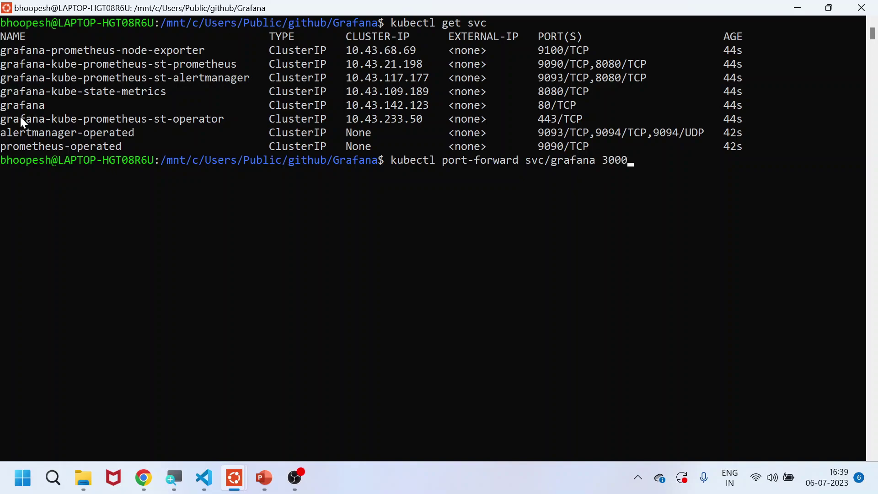
pyautogui.write(':80')
pyautogui.press('Return')
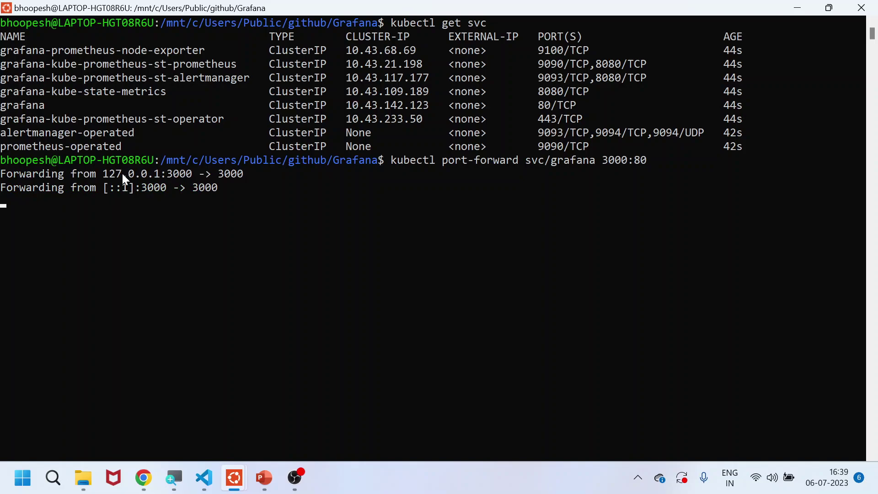
pyautogui.moveTo(105, 175); pyautogui.dragTo(204, 174)
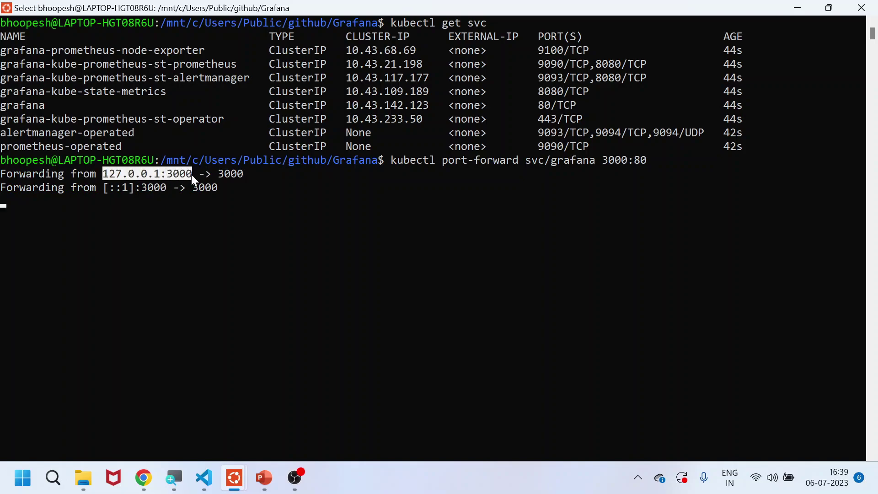
pyautogui.rightClick(191, 174)
# Close the stale Grafana tab and load 127.0.0.1:3000 in a new browser tab
pyautogui.click(142, 485)
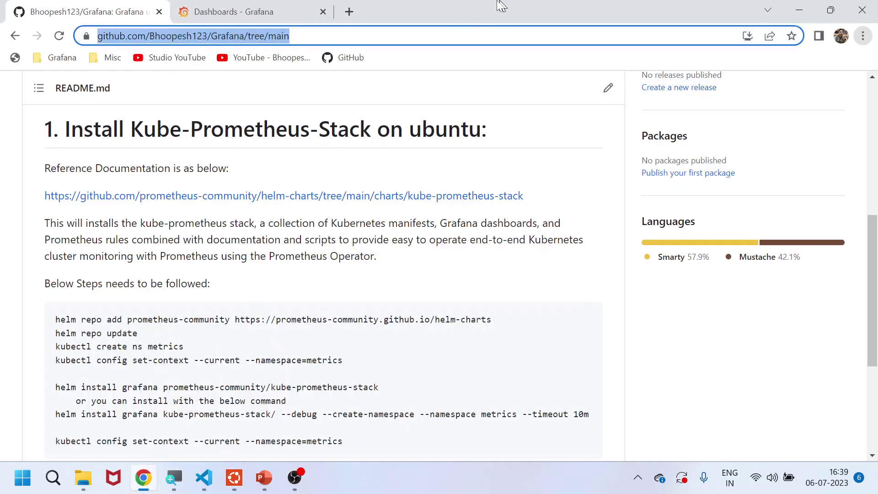
pyautogui.click(215, 10)
pyautogui.click(323, 12)
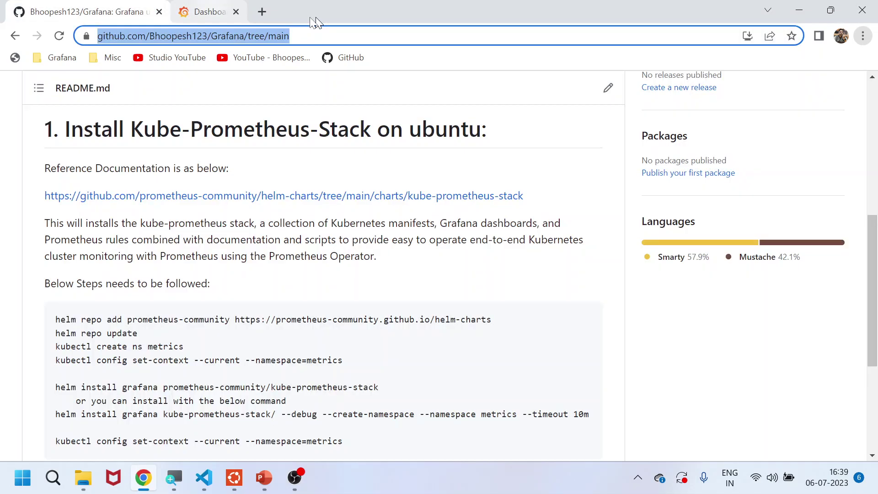
pyautogui.click(183, 12)
pyautogui.hotkey('ctrl', 'v')
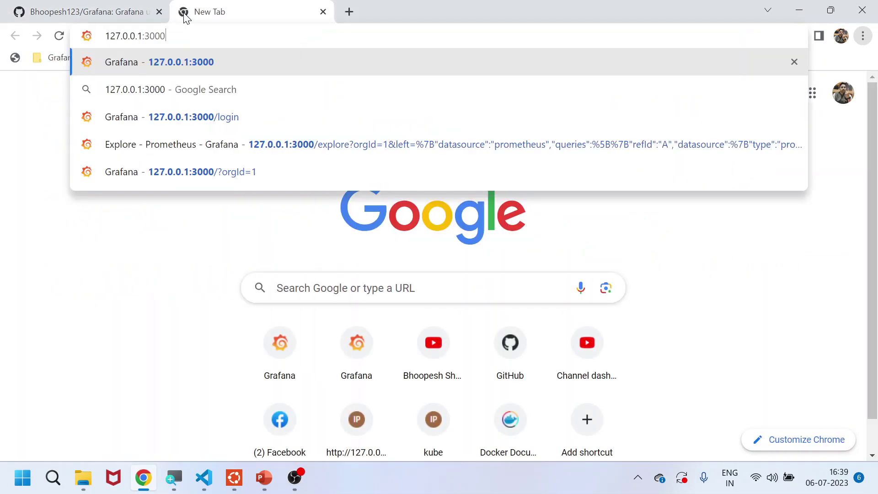
pyautogui.press('Return')
# Log in as the admin user with the administrator password
pyautogui.write('admin')
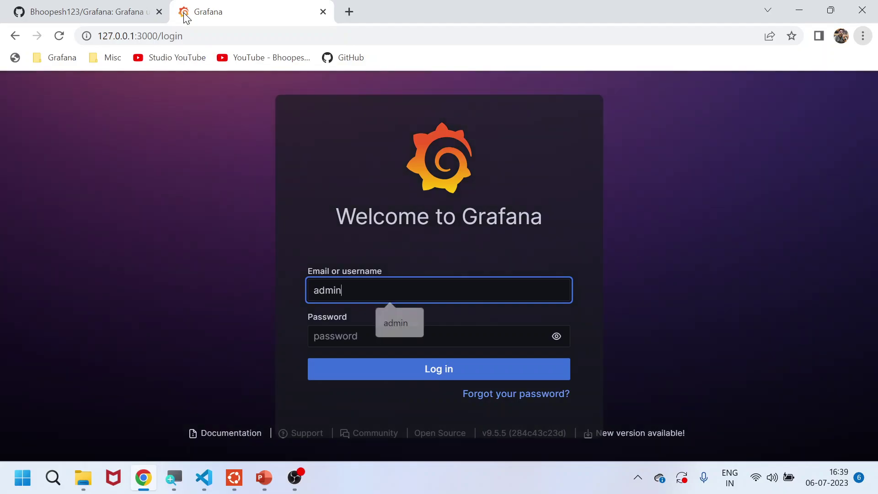
pyautogui.press('Tab')
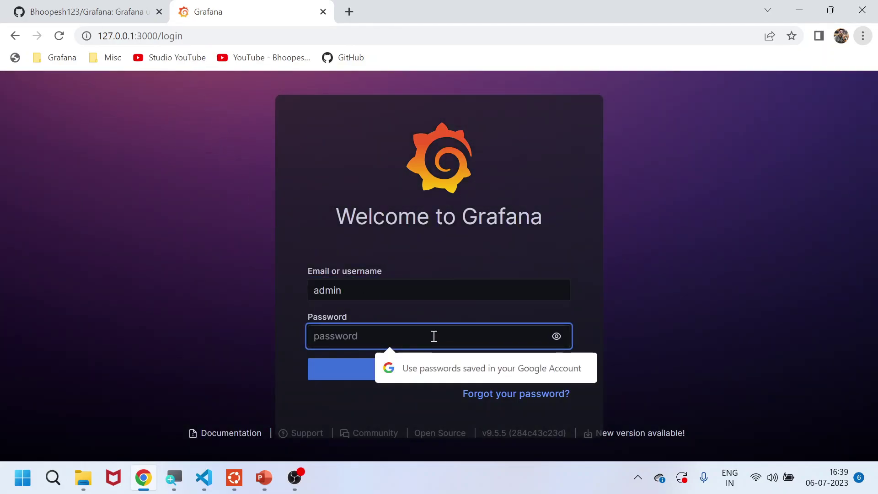
pyautogui.write('adm')
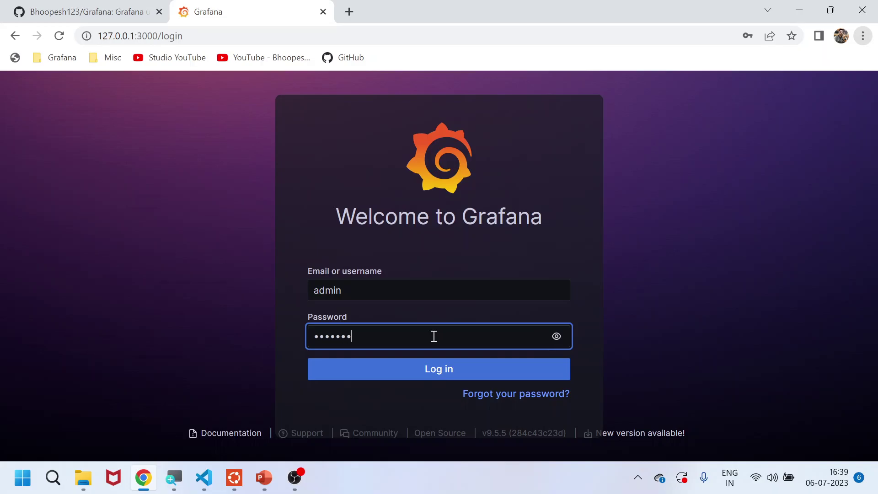
pyautogui.click(556, 337)
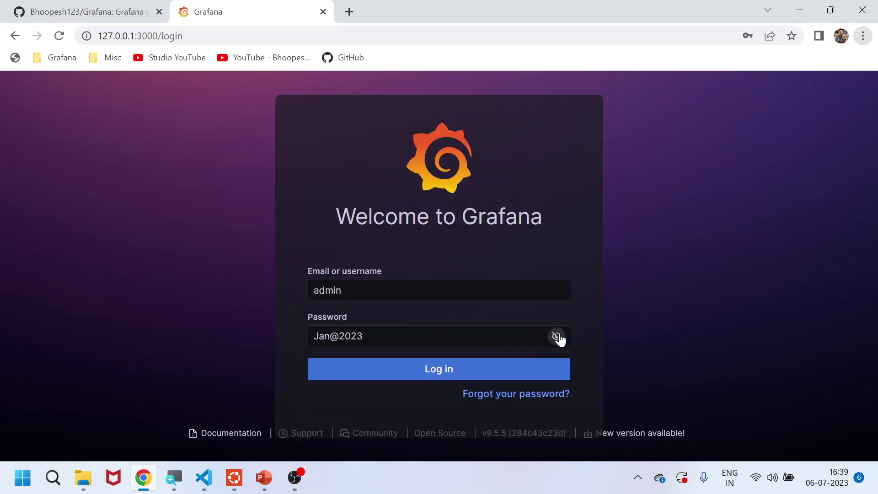
pyautogui.click(501, 375)
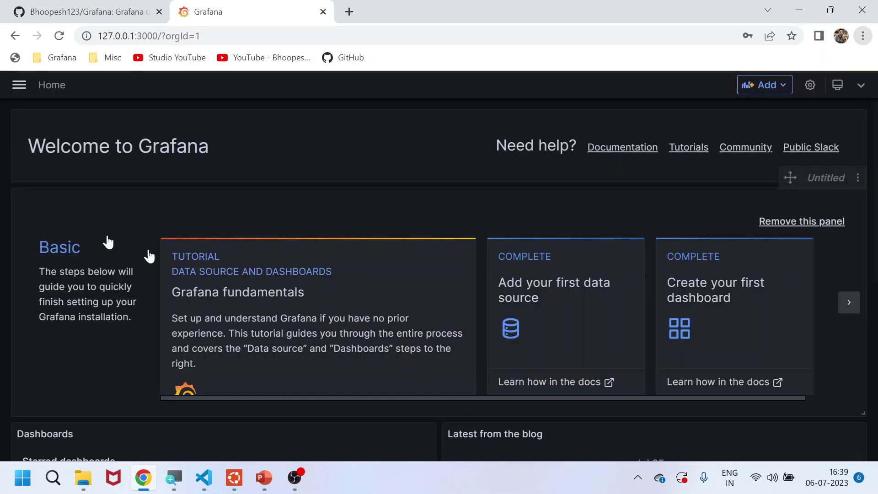
# Open the built-in Dashboards list from the main menu, then return to the README
pyautogui.click(20, 86)
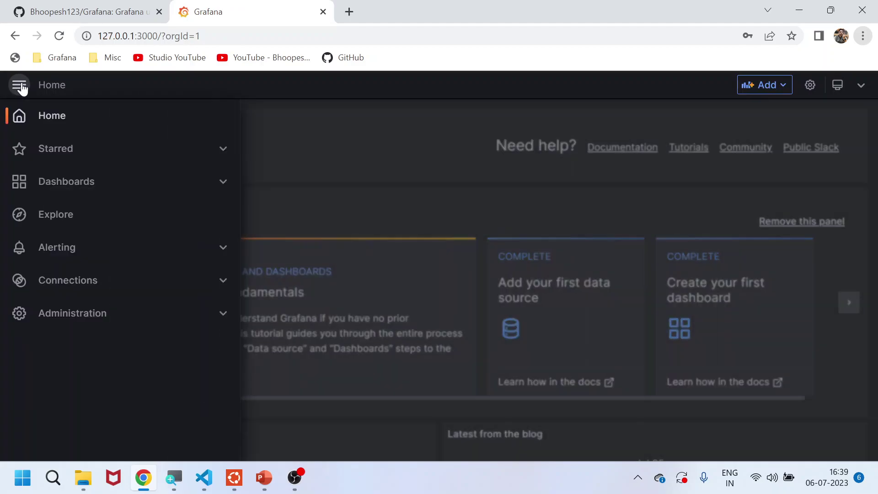
pyautogui.click(61, 191)
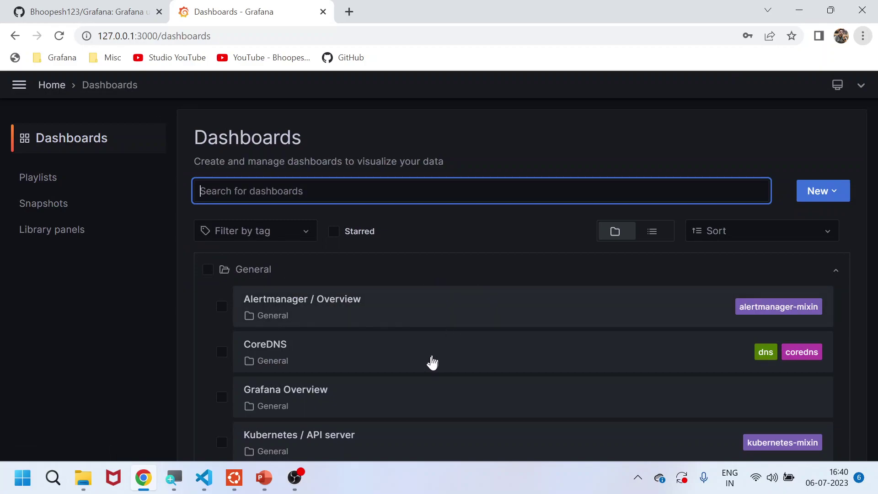
pyautogui.click(214, 480)
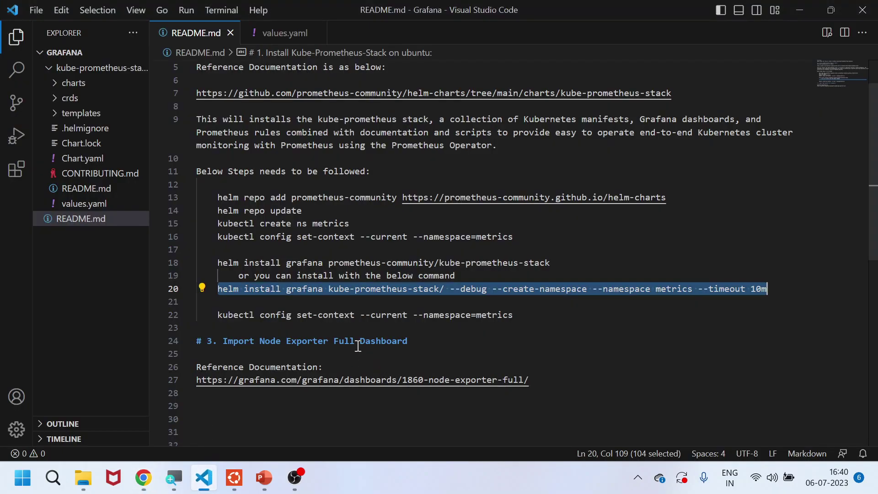
# In README.md, select the Node Exporter heading and the grafana.com Node Exporter Full URL on line 27
pyautogui.moveTo(260, 341); pyautogui.dragTo(328, 342)
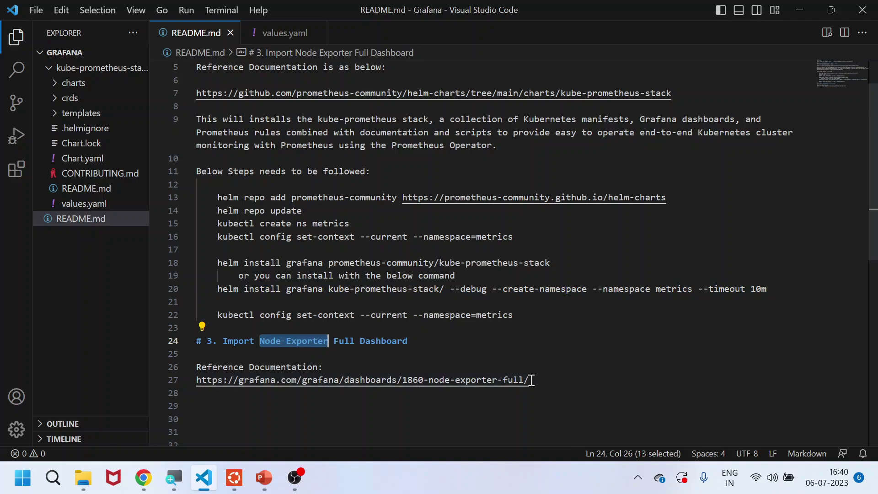
pyautogui.moveTo(530, 380); pyautogui.dragTo(198, 381)
pyautogui.hotkey('ctrl', 'c')
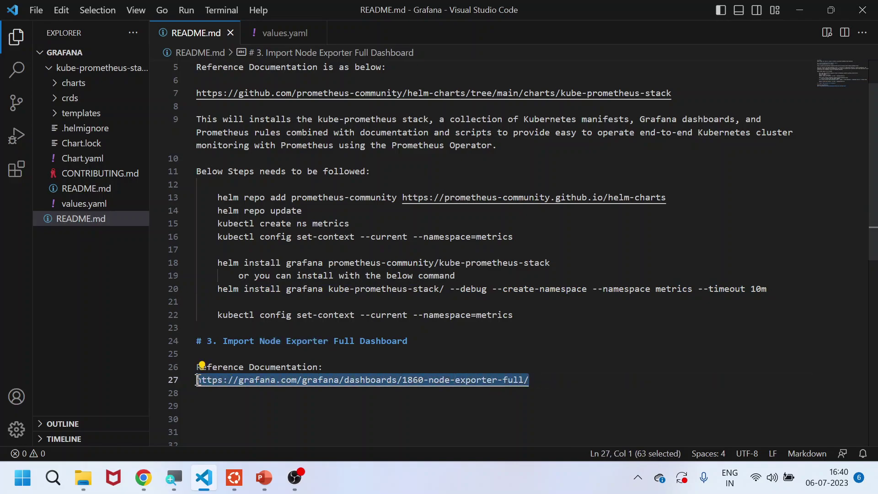
# Load the copied grafana.com Node Exporter Full dashboard URL in a new Chrome tab
pyautogui.hotkey('alt', 'Tab')
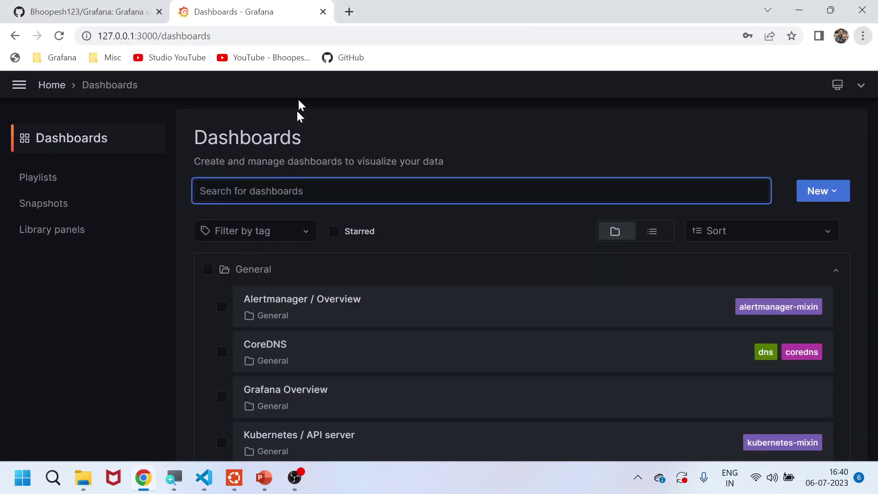
pyautogui.click(349, 11)
pyautogui.hotkey('ctrl', 'v')
pyautogui.press('Return')
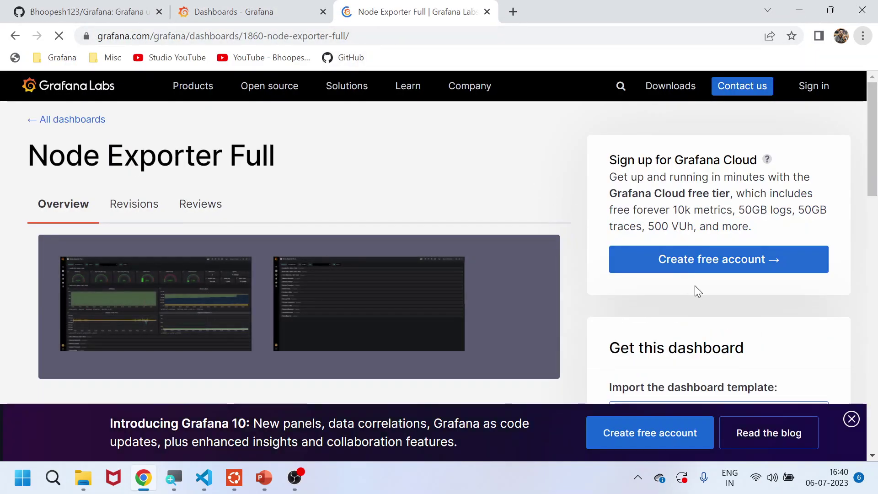
# Dismiss the Grafana 10 banner, select dashboard ID 1860, and return to local Dashboards
pyautogui.scroll(-3, 732, 348)
pyautogui.click(852, 419)
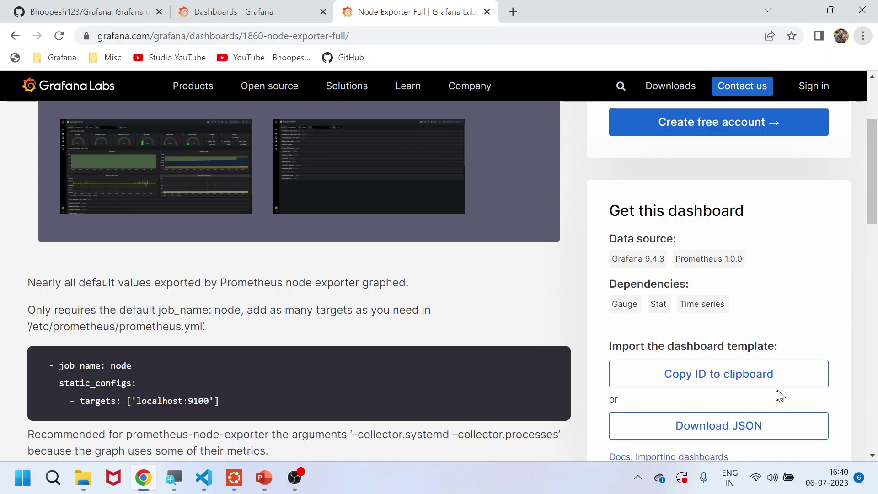
pyautogui.scroll(-3, 777, 394)
pyautogui.doubleClick(644, 396)
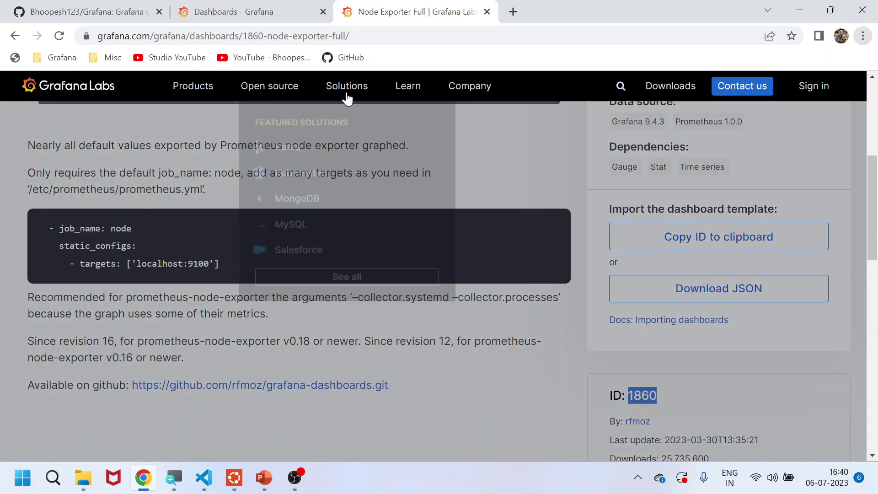
pyautogui.click(261, 10)
# Start a dashboard import via grafana.com and load dashboard ID 1860
pyautogui.click(840, 197)
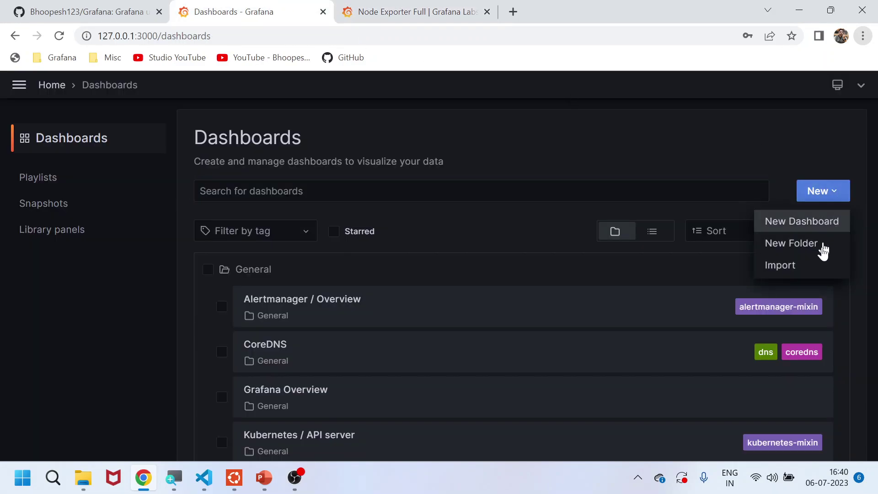
pyautogui.click(798, 274)
pyautogui.scroll(-2, 407, 306)
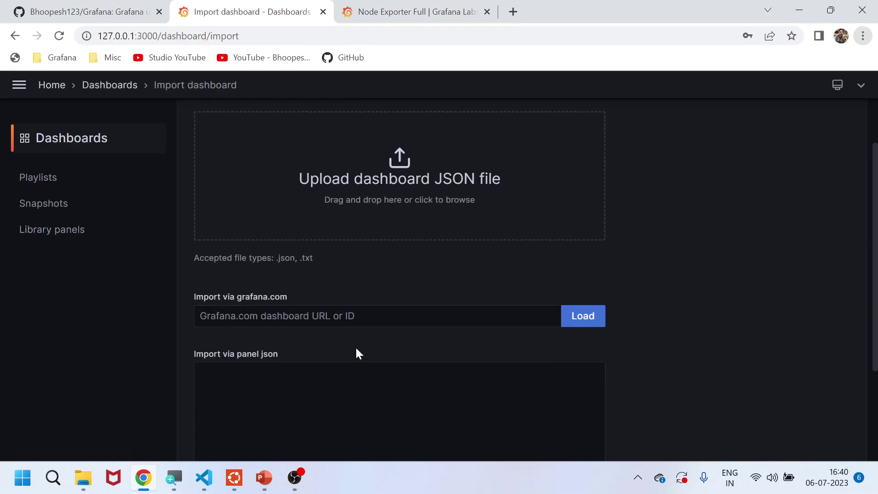
pyautogui.click(320, 320)
pyautogui.click(298, 348)
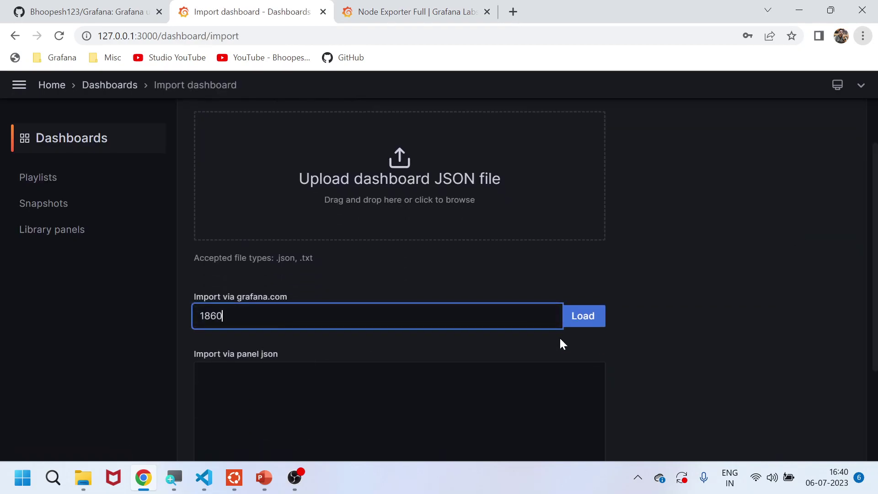
pyautogui.click(574, 324)
# Choose the default Prometheus data source for the imported dashboard
pyautogui.scroll(-3, 396, 343)
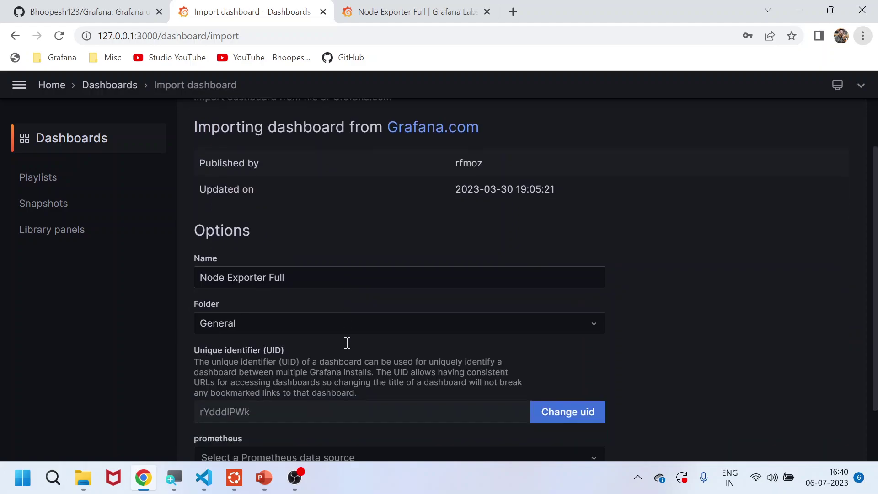
pyautogui.click(294, 389)
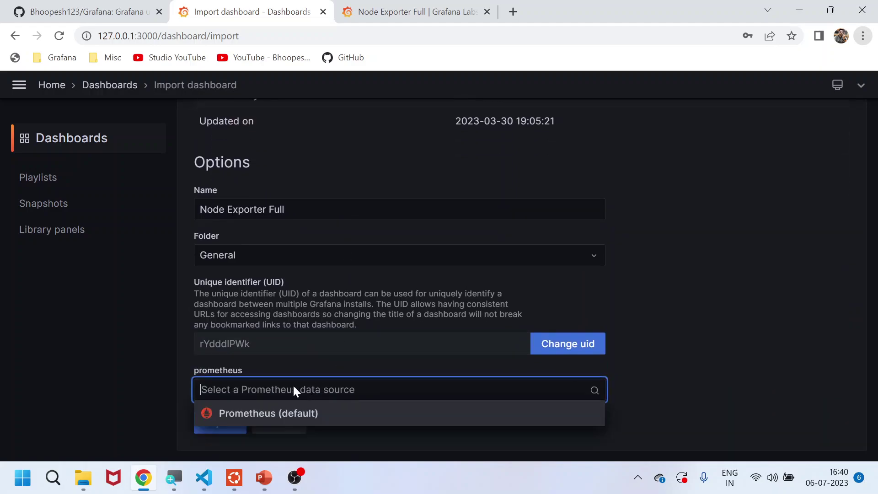
pyautogui.click(285, 413)
# Finish importing Node Exporter Full and set its time range to Last 6 hours
pyautogui.click(234, 419)
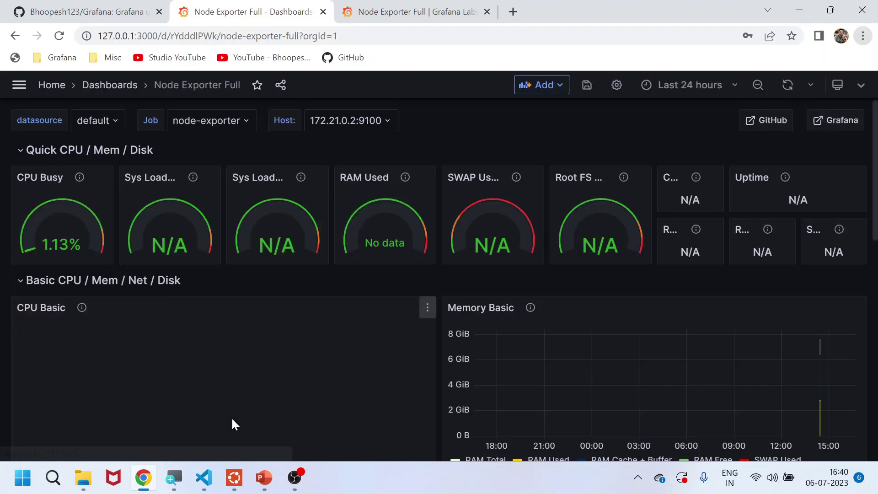
pyautogui.scroll(-2, 633, 204)
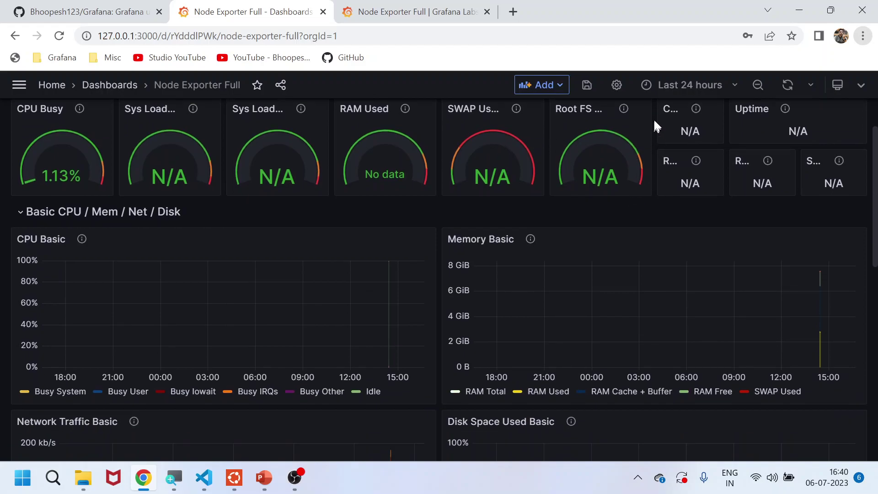
pyautogui.click(677, 86)
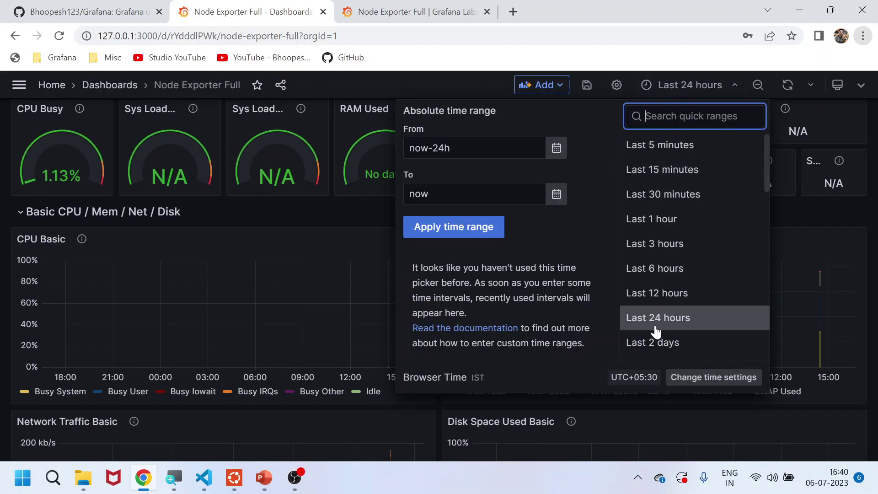
pyautogui.click(655, 342)
pyautogui.click(685, 88)
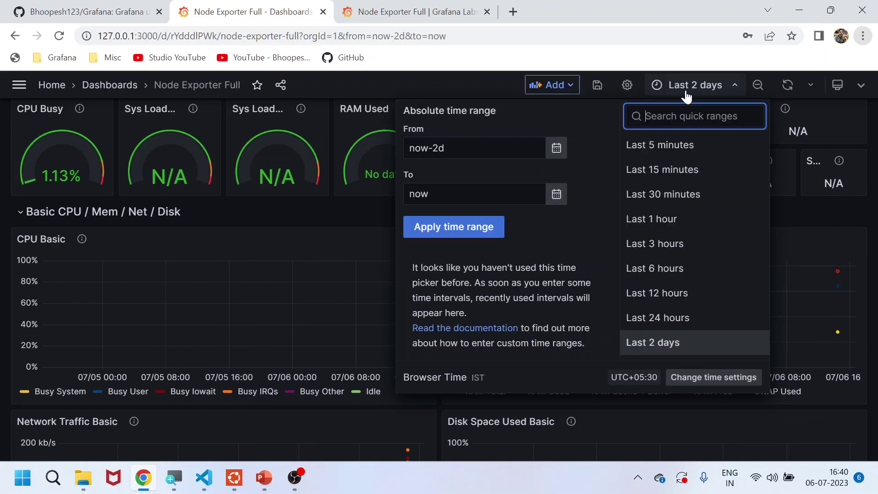
pyautogui.click(664, 274)
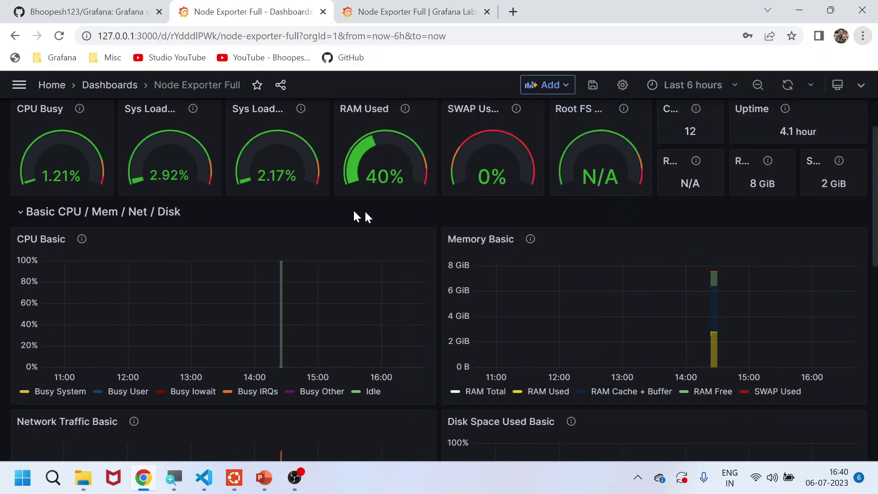
# Set the dashboard's datasource variable to Prometheus and open the Job choices
pyautogui.scroll(2, 236, 200)
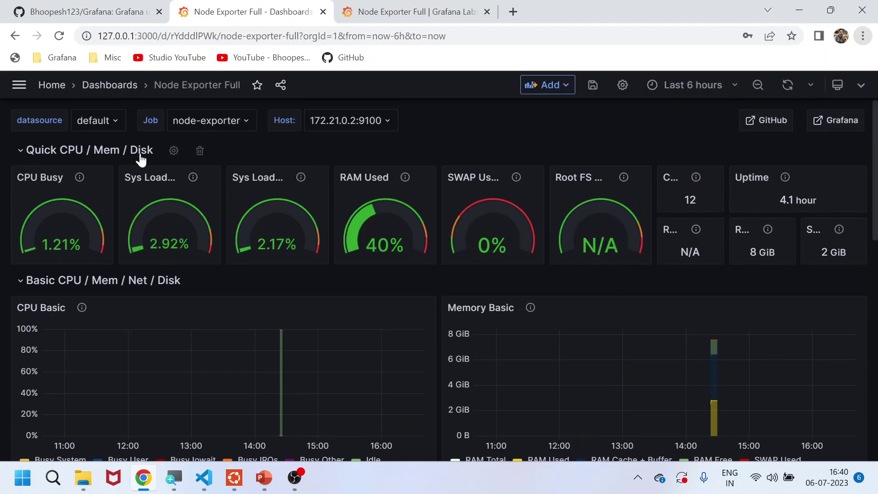
pyautogui.click(115, 127)
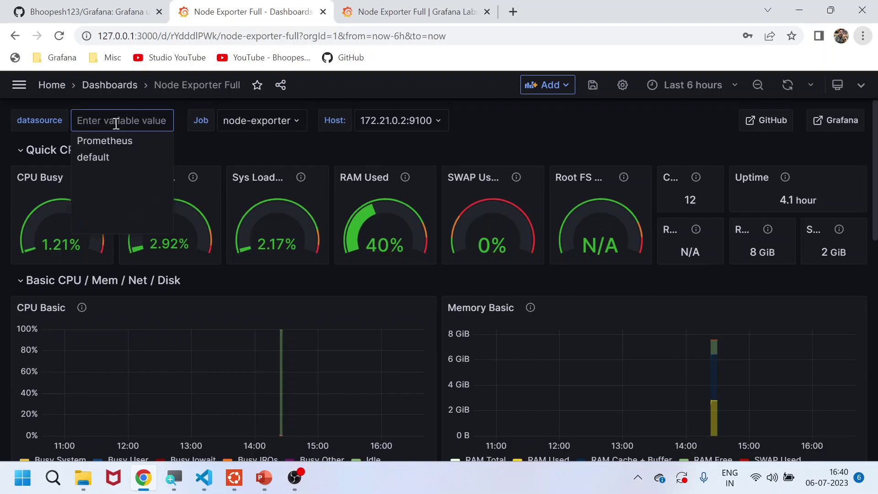
pyautogui.click(112, 142)
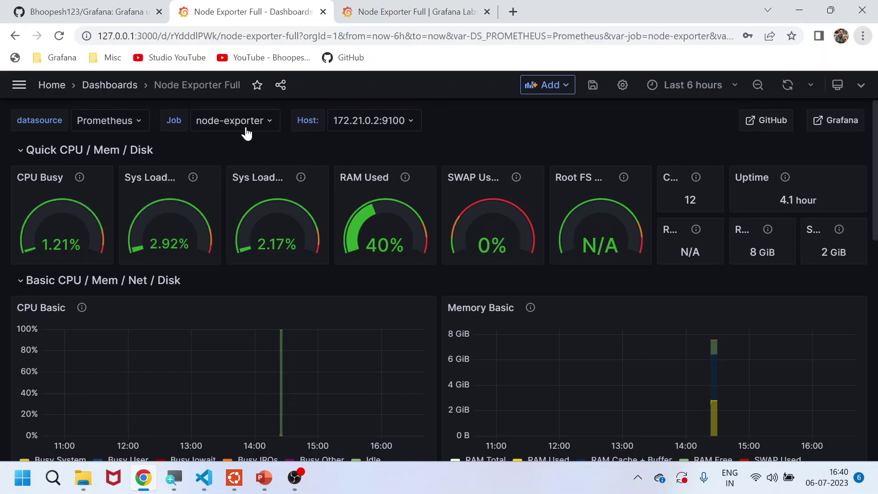
pyautogui.click(247, 133)
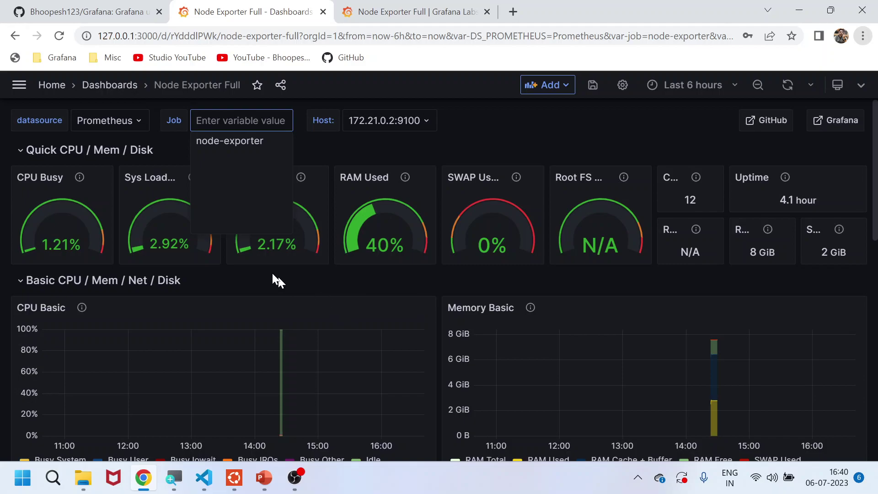
pyautogui.click(114, 87)
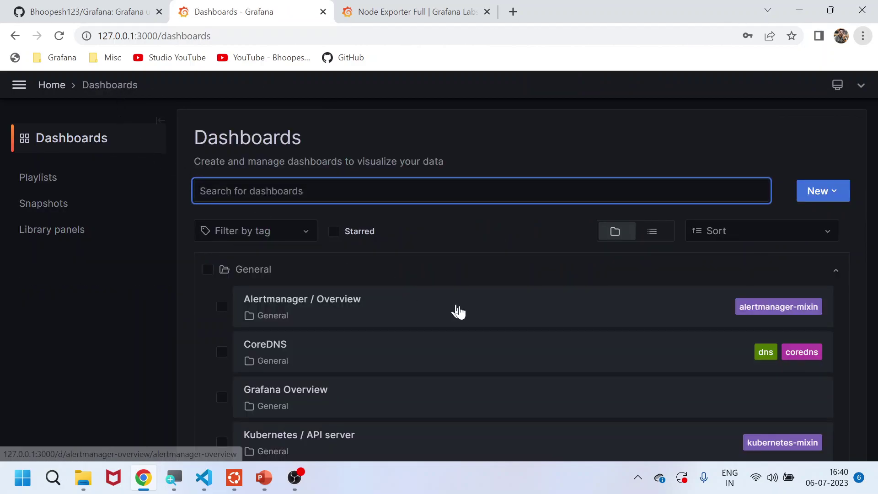
pyautogui.scroll(-2, 458, 320)
pyautogui.scroll(-2, 461, 340)
pyautogui.scroll(-3, 460, 343)
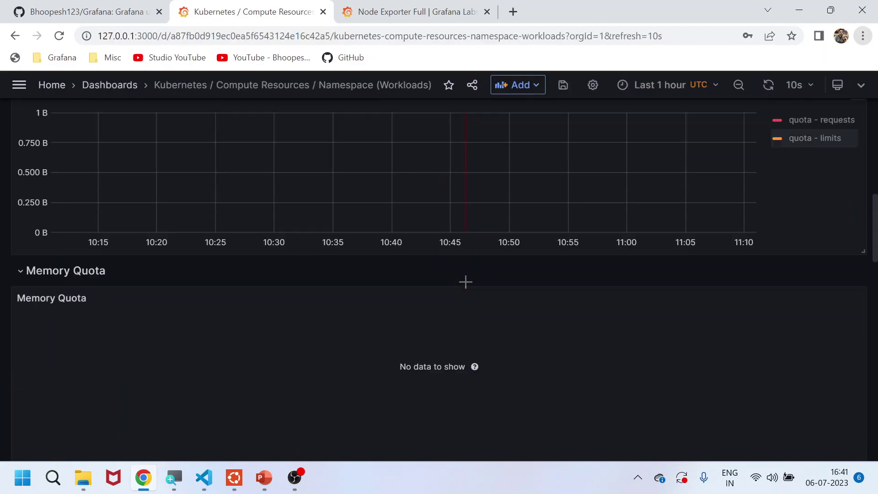
pyautogui.scroll(7, 390, 211)
pyautogui.click(108, 86)
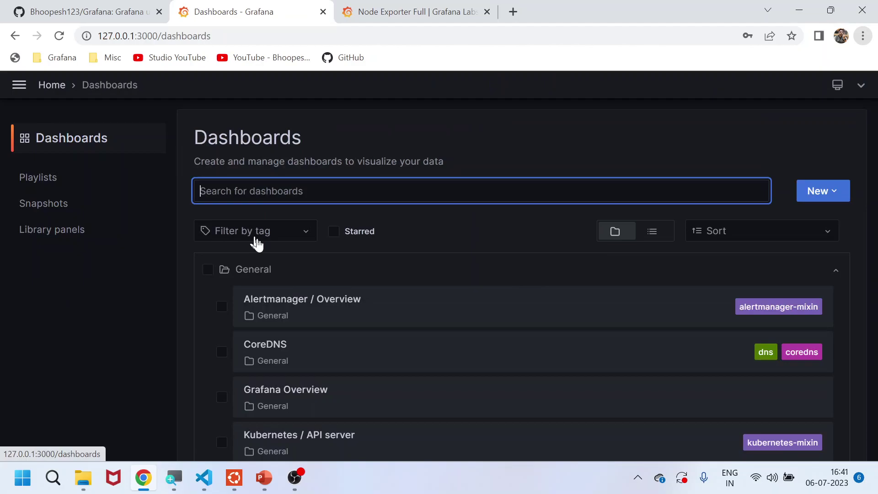
pyautogui.scroll(-8, 432, 315)
pyautogui.scroll(8, 432, 316)
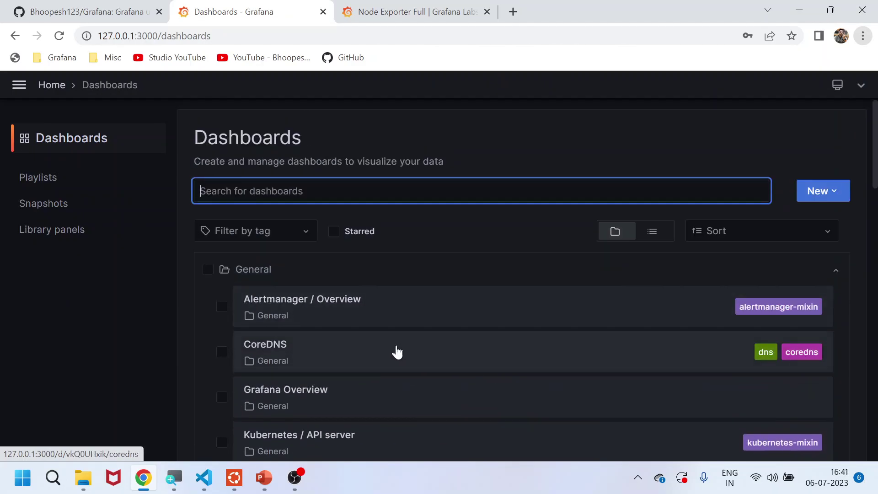
pyautogui.click(396, 351)
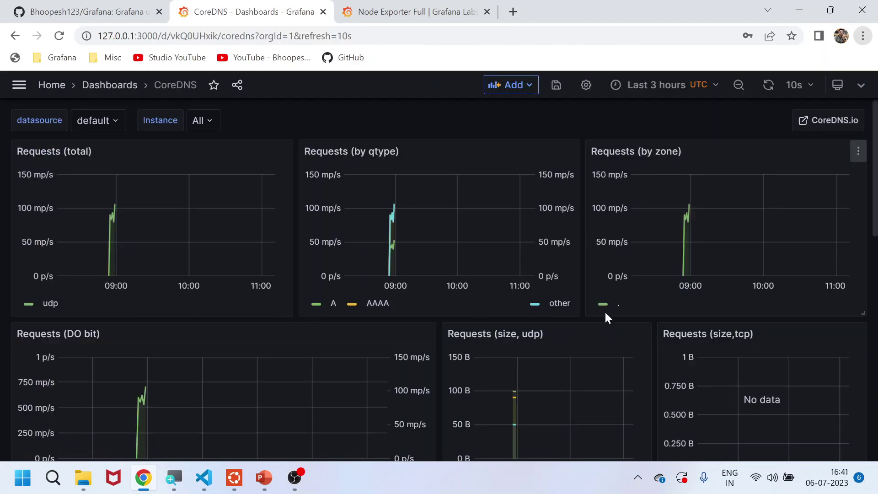
pyautogui.scroll(-5, 496, 287)
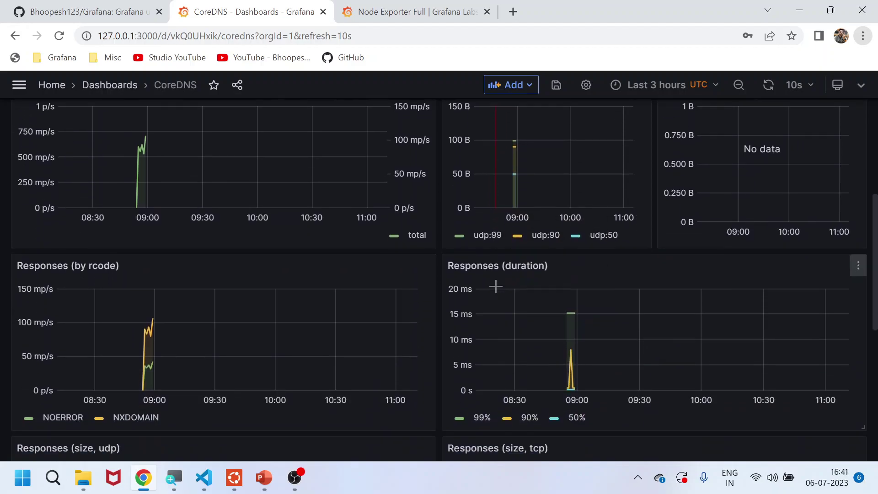
pyautogui.scroll(-5, 496, 287)
pyautogui.scroll(-2, 496, 287)
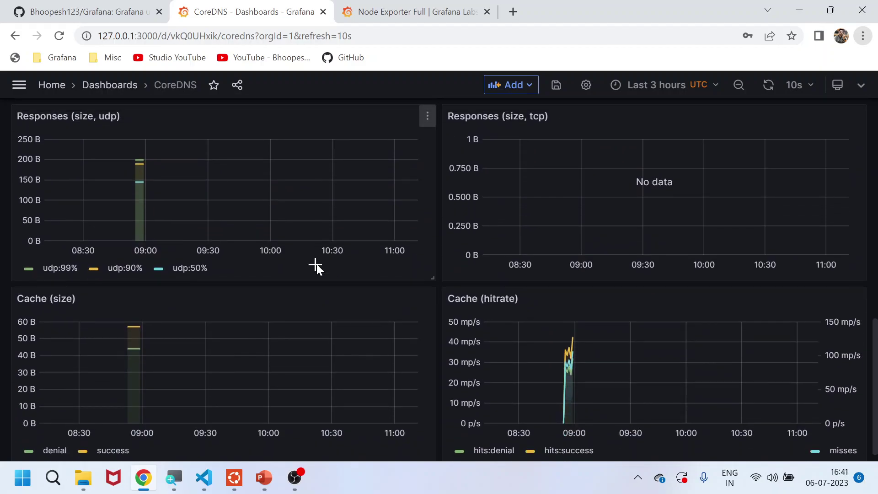
pyautogui.scroll(5, 316, 264)
# Open the Kubernetes / Compute Resources / Pod dashboard from the dashboards list
pyautogui.click(131, 87)
pyautogui.scroll(-5, 377, 285)
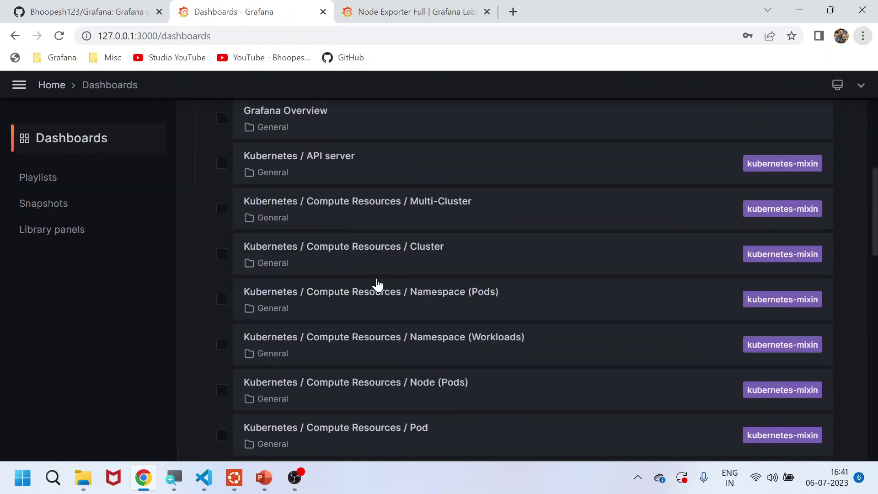
pyautogui.scroll(-4, 378, 284)
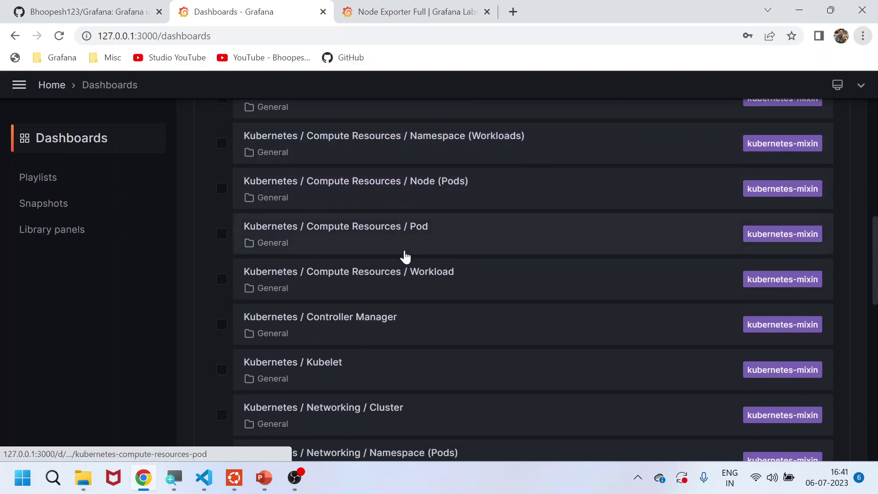
pyautogui.click(397, 228)
pyautogui.scroll(-4, 458, 273)
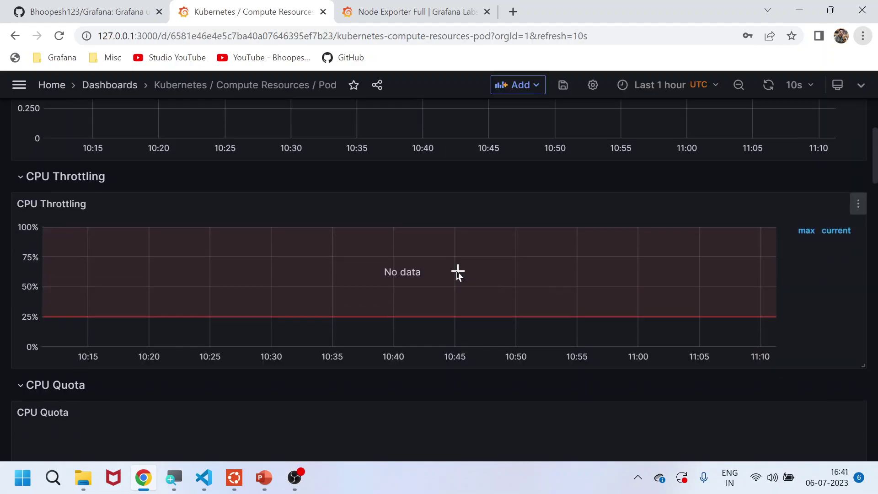
pyautogui.scroll(-10, 503, 291)
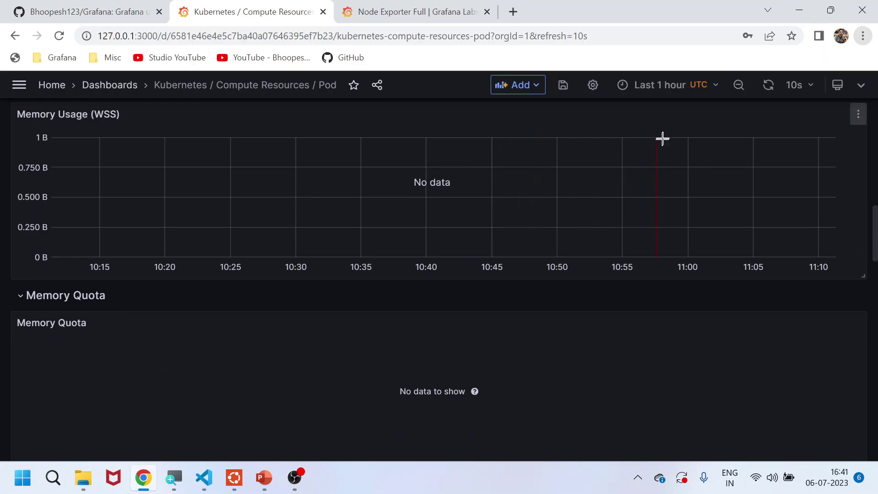
# Show the last 12 hours for pods in the metrics namespace
pyautogui.click(686, 90)
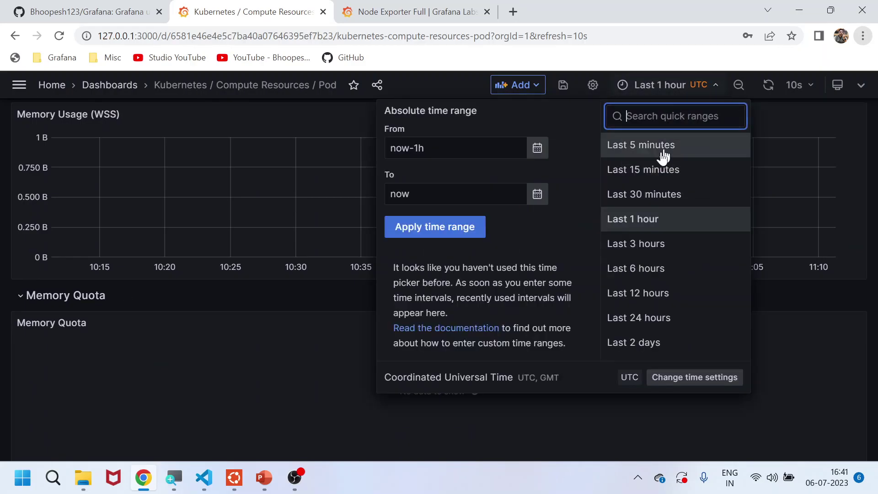
pyautogui.click(645, 294)
pyautogui.scroll(15, 370, 251)
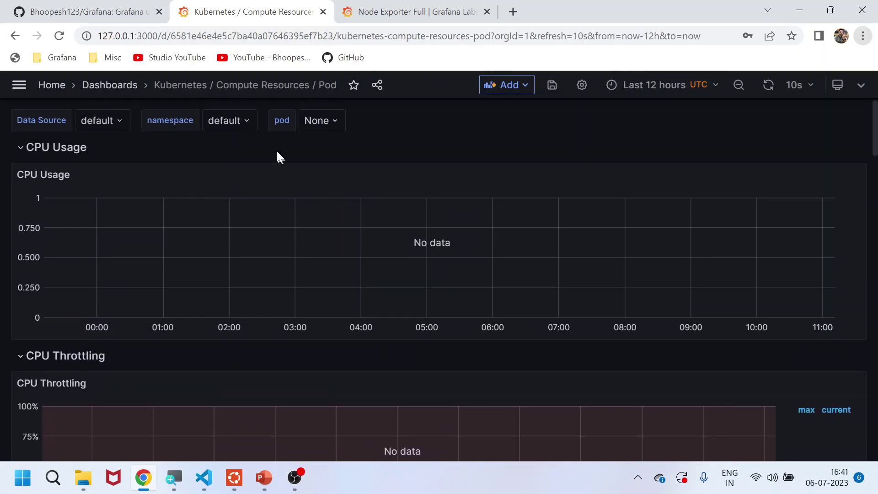
pyautogui.click(235, 123)
pyautogui.click(238, 204)
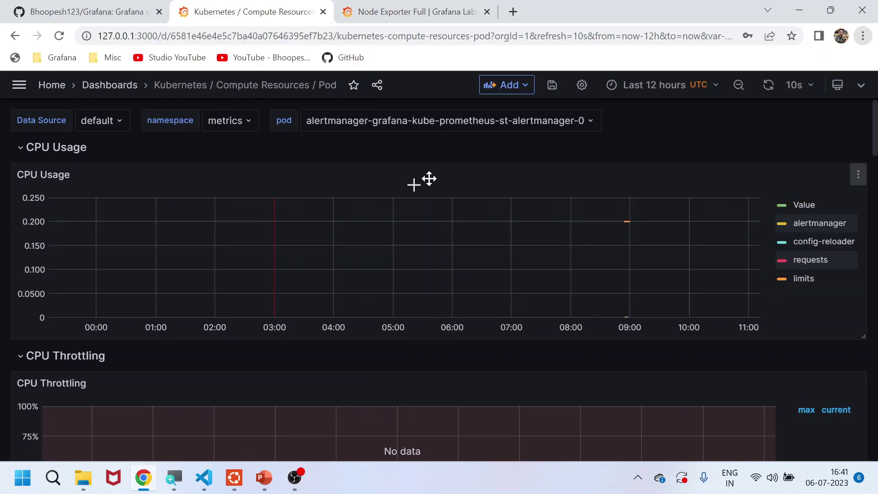
# Scroll through the alertmanager pod's usage charts, then go back to the dashboards list
pyautogui.scroll(-3, 825, 237)
pyautogui.scroll(3, 814, 242)
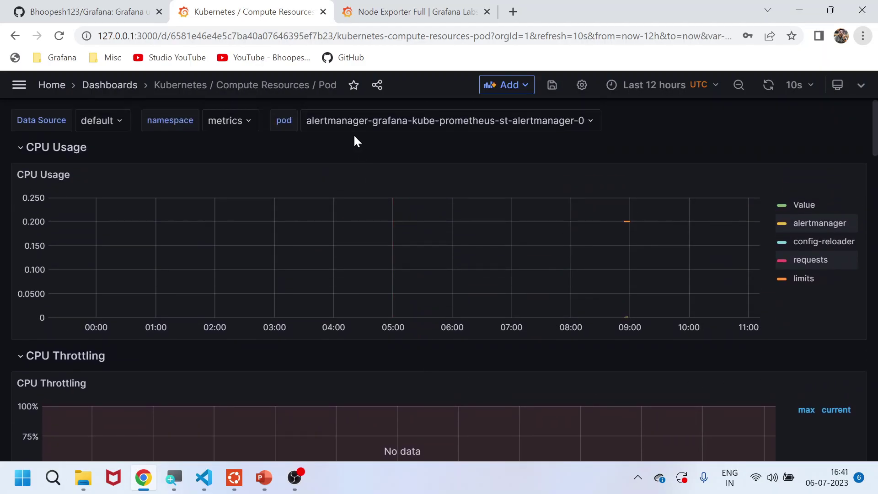
pyautogui.scroll(-12, 649, 246)
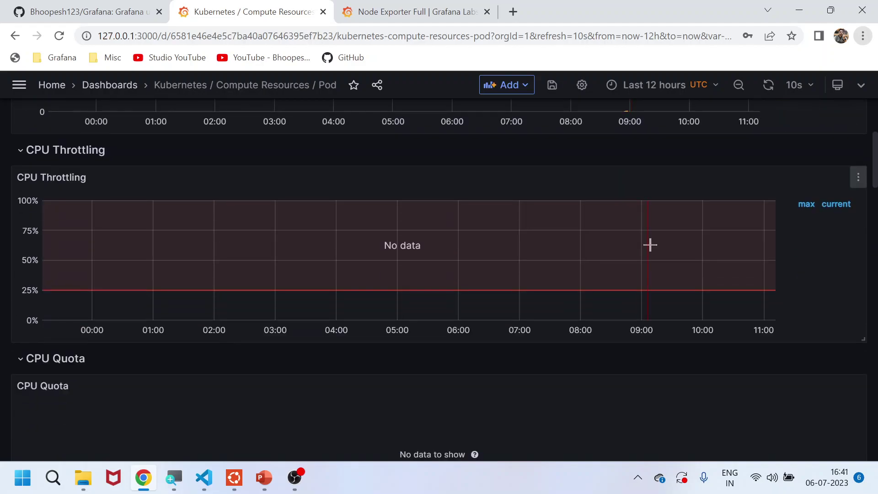
pyautogui.scroll(-10, 641, 359)
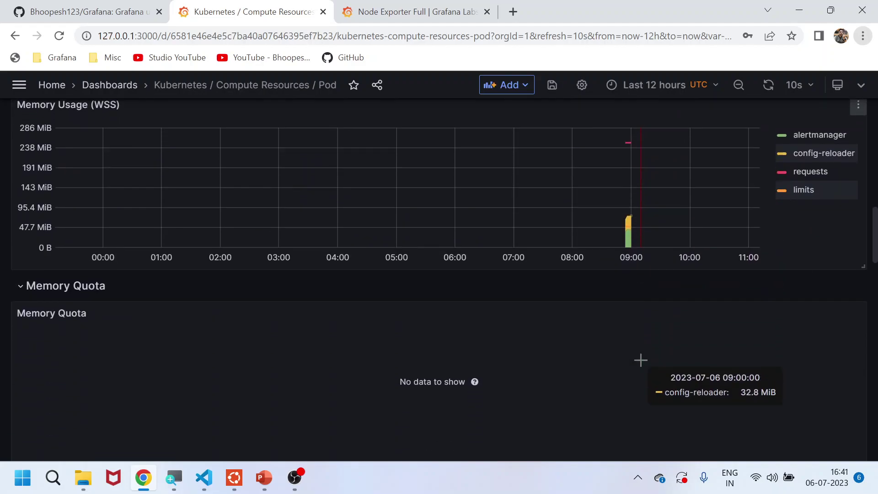
pyautogui.scroll(-5, 163, 334)
pyautogui.scroll(18, 186, 243)
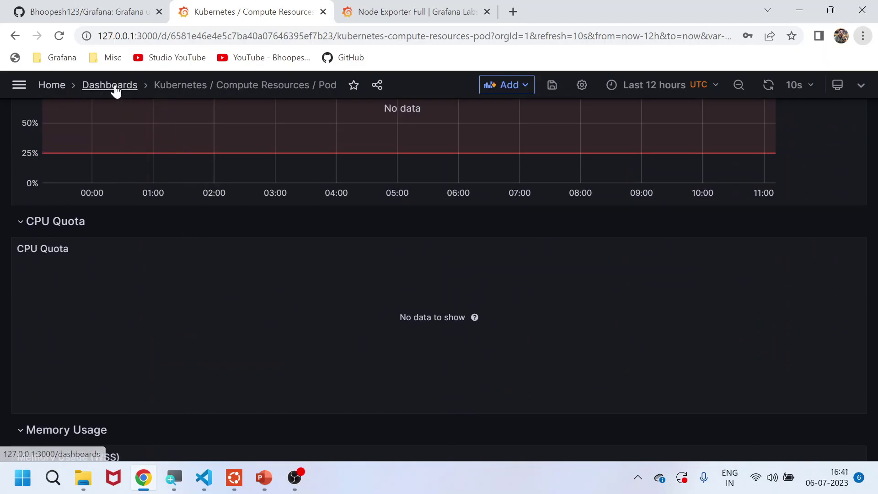
pyautogui.click(111, 86)
# Browse the Alerting rule list and expand the alertmanager.rules group
pyautogui.click(63, 88)
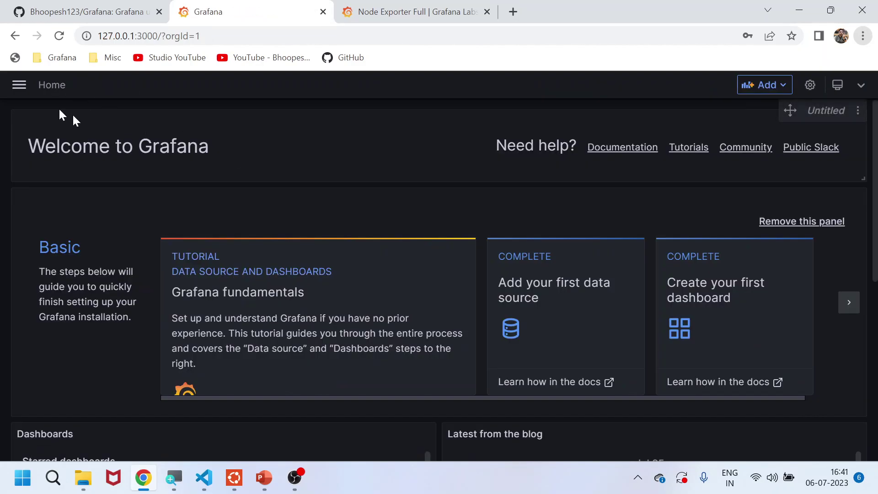
pyautogui.click(18, 87)
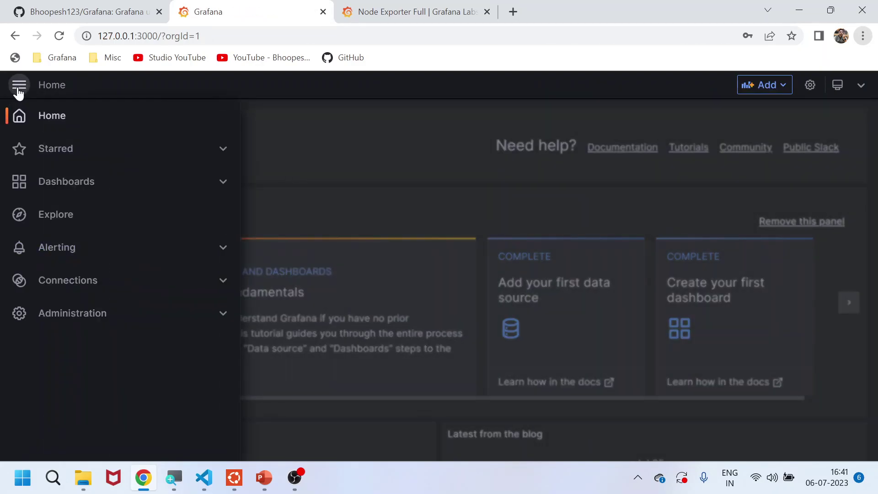
pyautogui.click(63, 247)
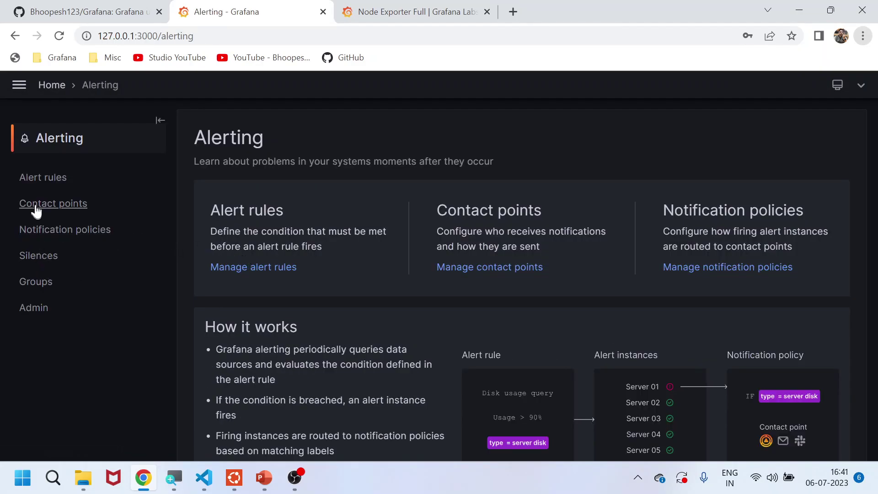
pyautogui.click(35, 179)
pyautogui.scroll(-5, 443, 298)
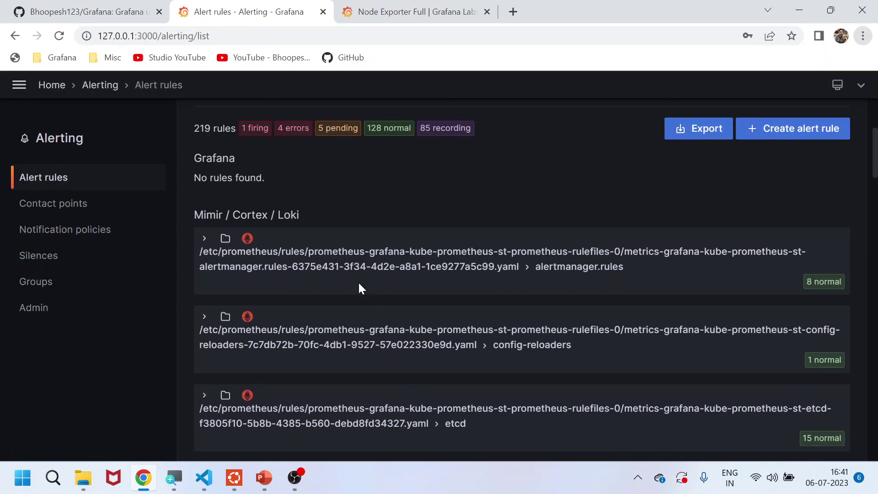
pyautogui.scroll(-3, 359, 286)
pyautogui.click(204, 110)
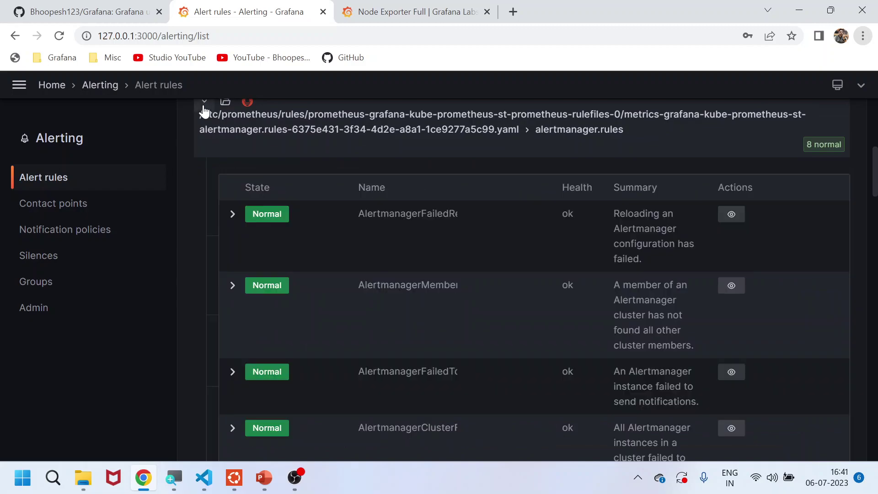
pyautogui.scroll(-3, 352, 236)
pyautogui.scroll(5, 355, 239)
pyautogui.scroll(4, 356, 242)
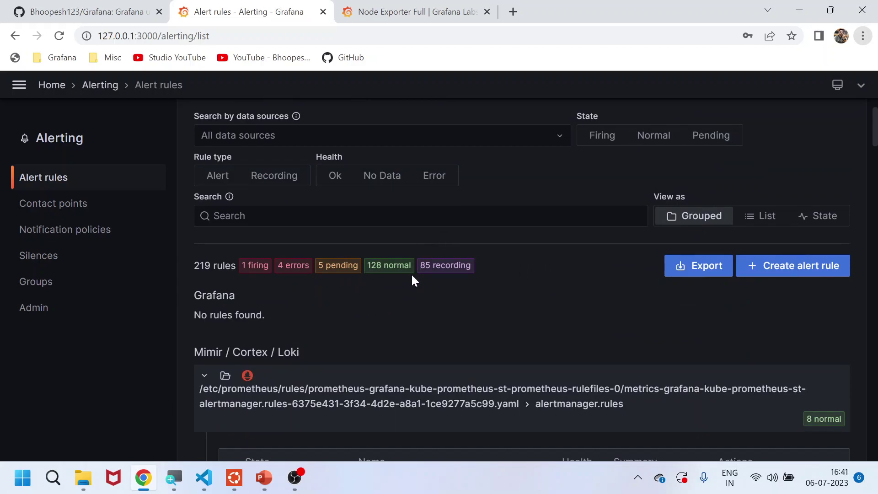
pyautogui.scroll(-9, 366, 297)
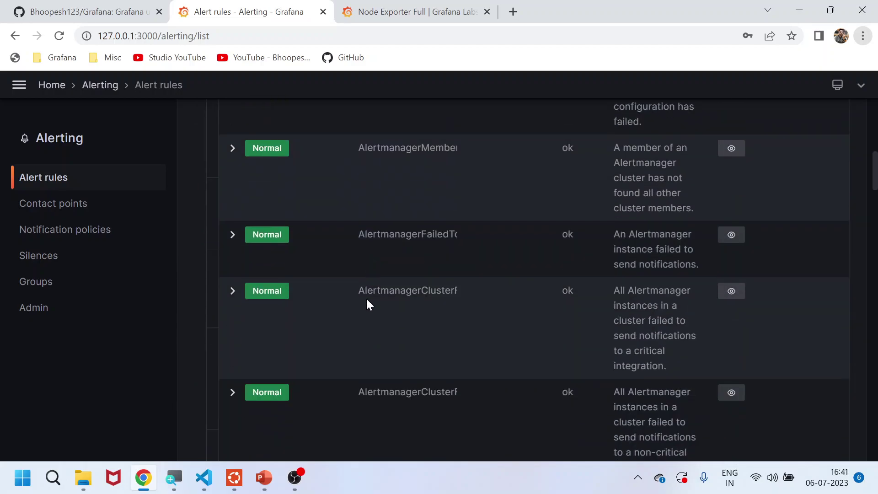
# Review the Alertmanager configuration on the Alerting Admin page, dismissing the warning
pyautogui.click(48, 308)
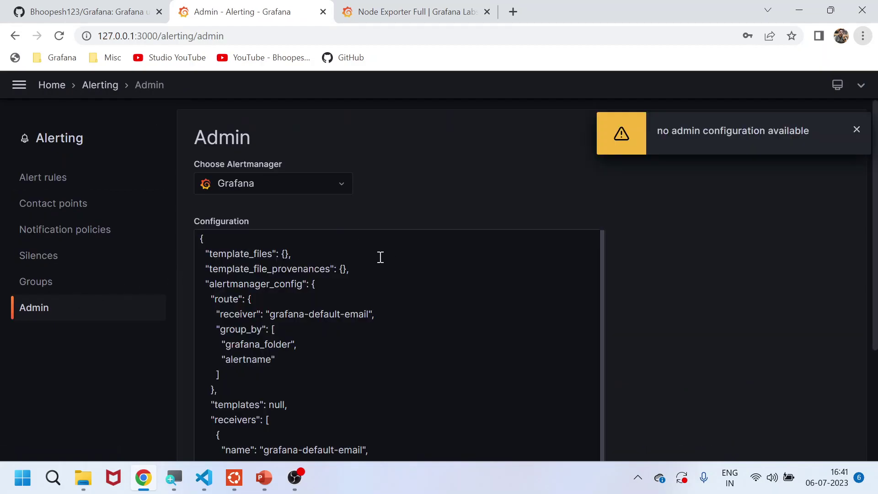
pyautogui.click(856, 130)
pyautogui.scroll(-6, 435, 308)
pyautogui.scroll(-1, 425, 317)
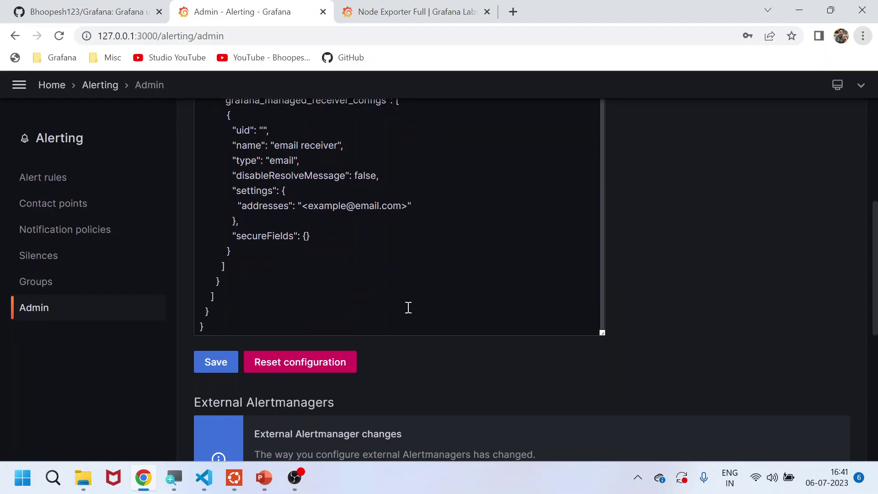
pyautogui.click(94, 85)
# Open Explore with a Last 12 hours time range and run the query
pyautogui.click(52, 85)
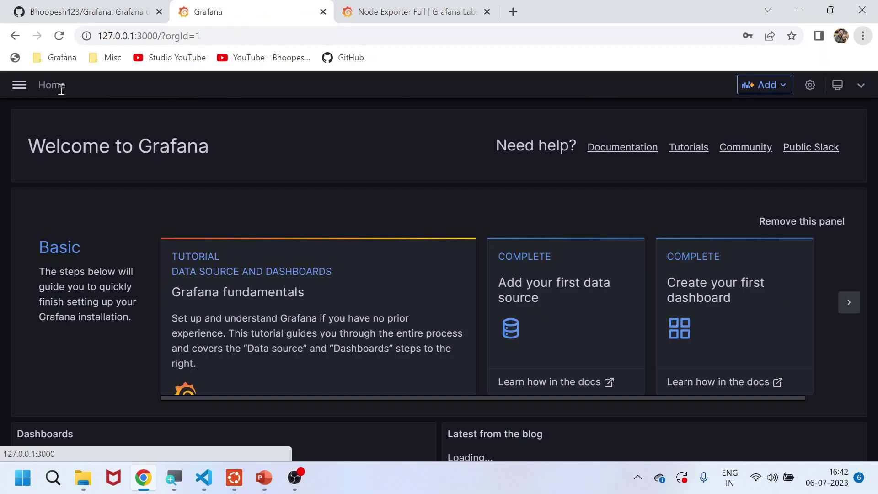
pyautogui.click(17, 86)
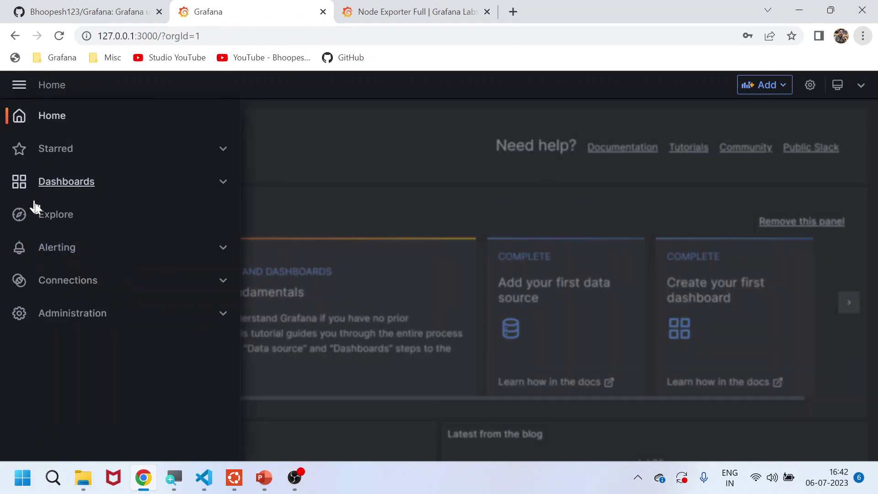
pyautogui.click(44, 215)
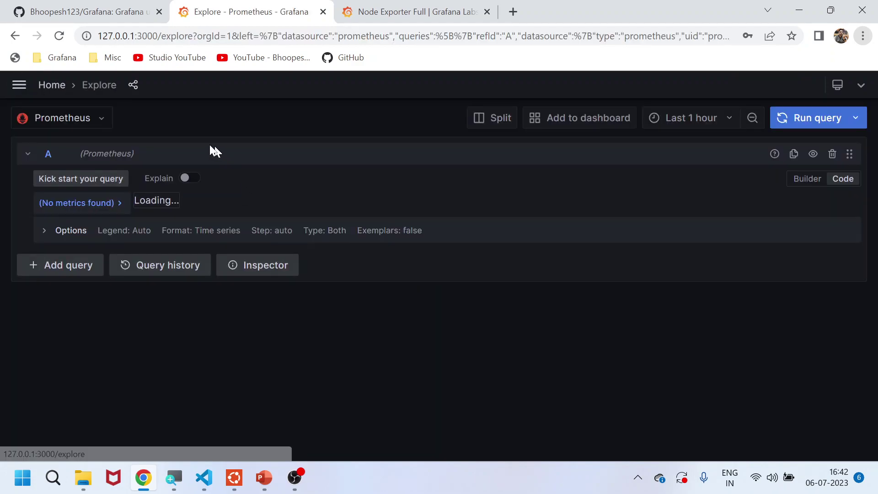
pyautogui.click(98, 119)
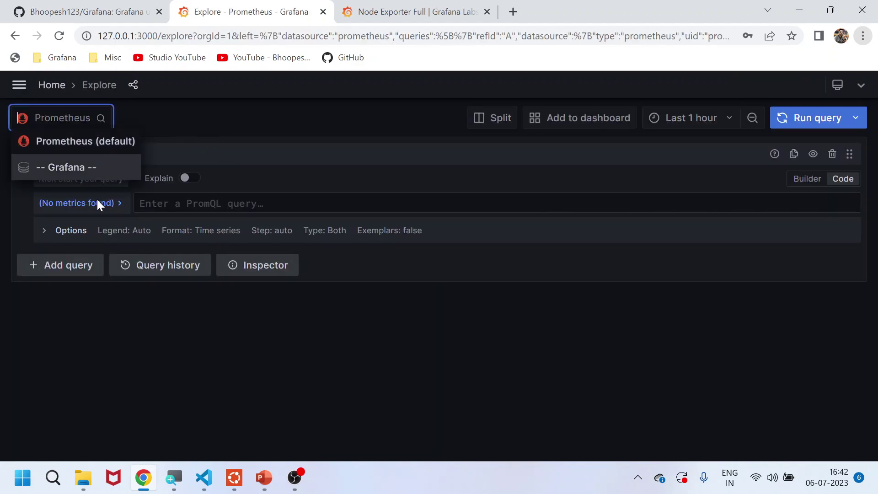
pyautogui.click(720, 130)
pyautogui.click(728, 125)
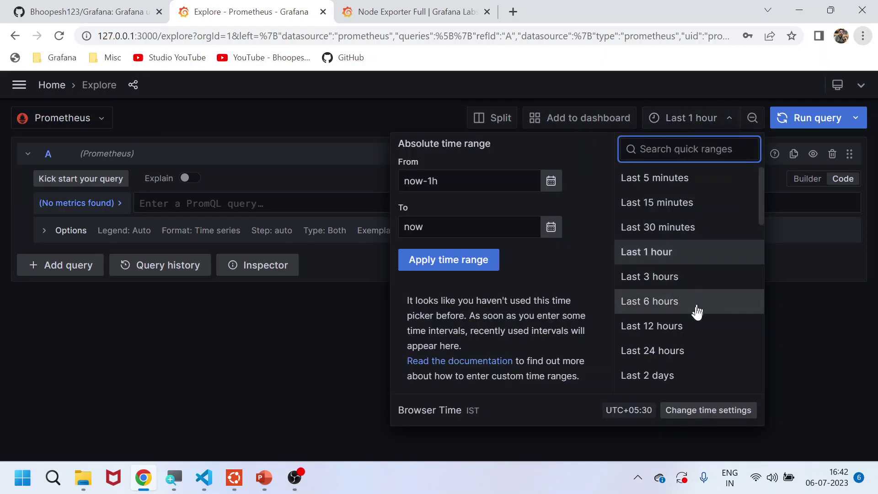
pyautogui.click(690, 325)
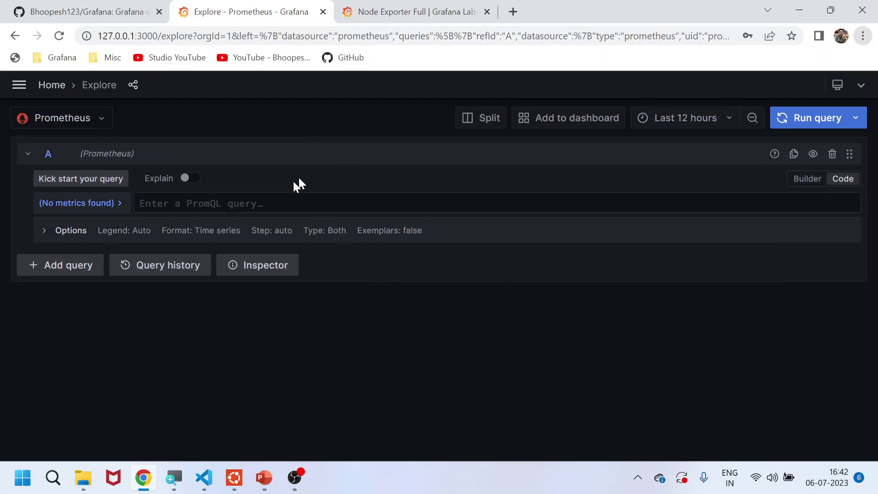
pyautogui.click(834, 121)
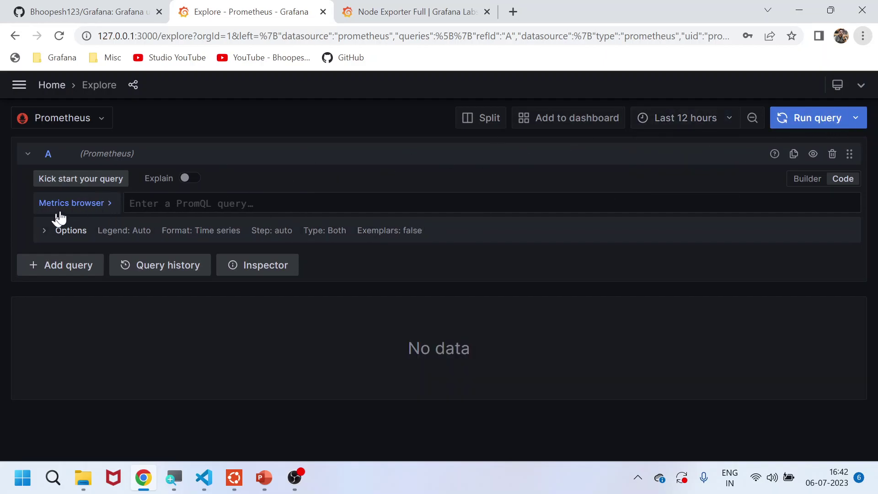
# Query kube_pod_status_reason from the Metrics browser, showing all 66 series, then return Home
pyautogui.click(110, 203)
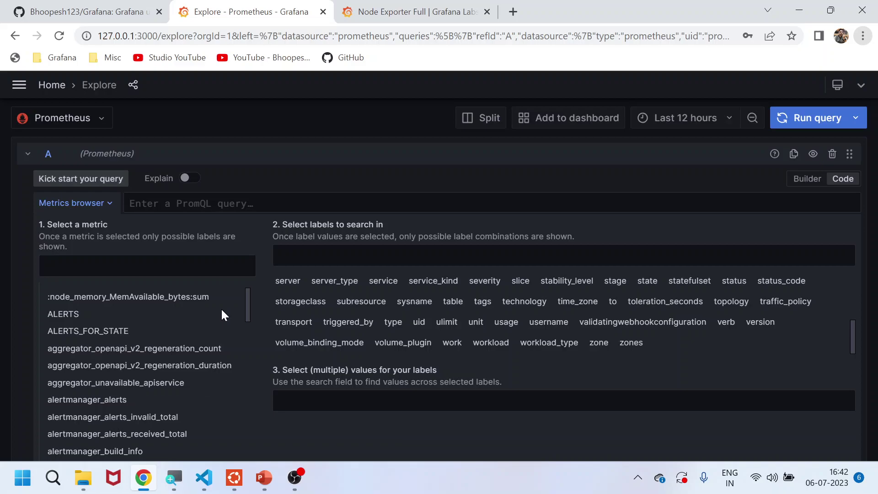
pyautogui.moveTo(248, 306); pyautogui.dragTo(251, 419)
pyautogui.click(117, 318)
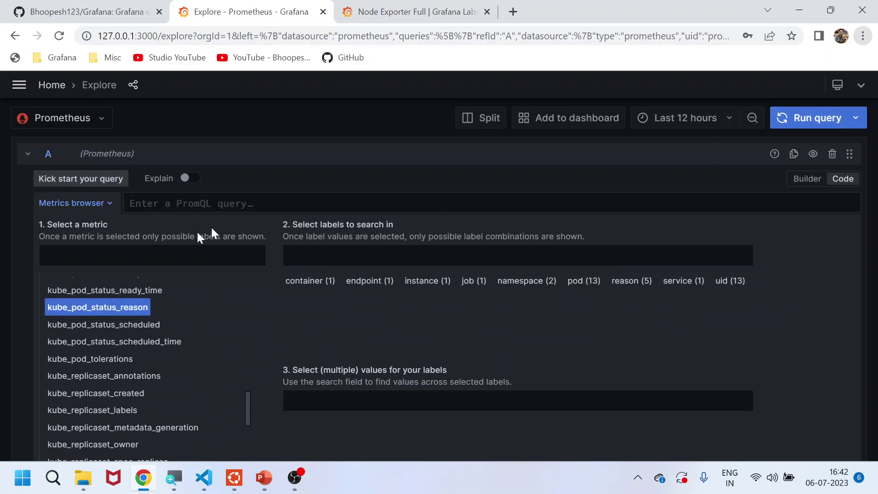
pyautogui.scroll(-5, 284, 304)
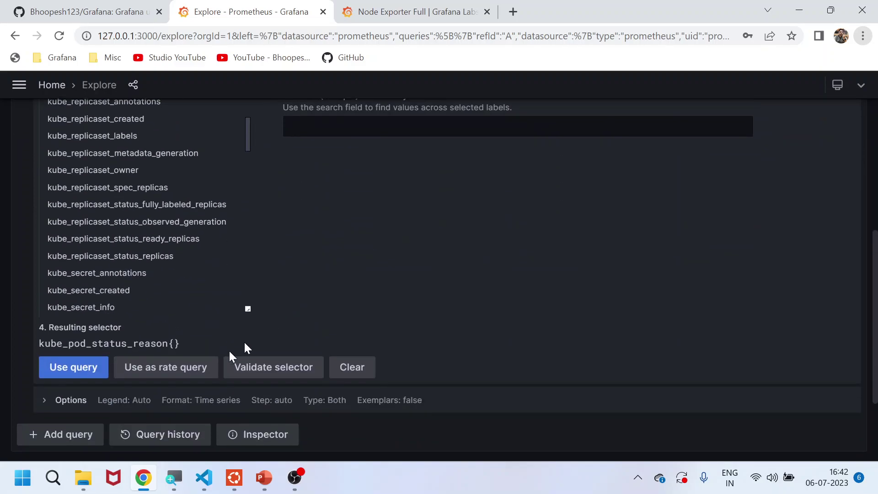
pyautogui.click(104, 368)
pyautogui.click(852, 107)
pyautogui.scroll(-5, 712, 309)
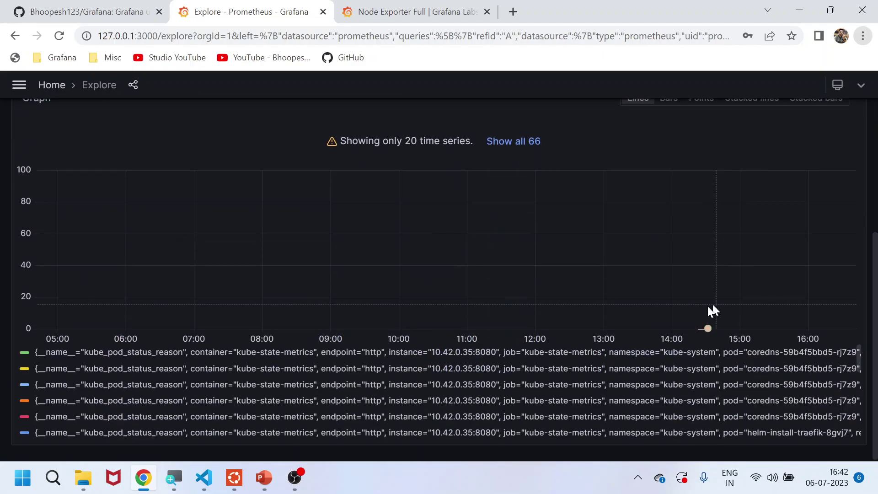
pyautogui.click(525, 151)
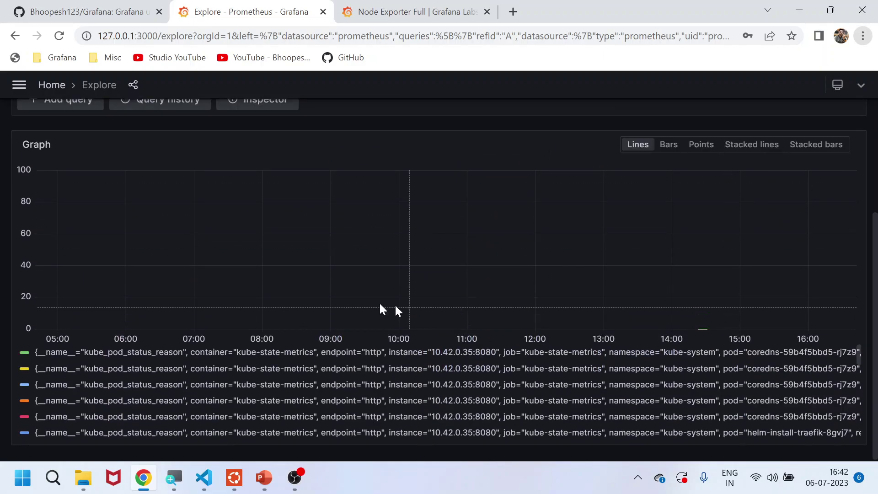
pyautogui.scroll(3, 155, 109)
pyautogui.click(46, 85)
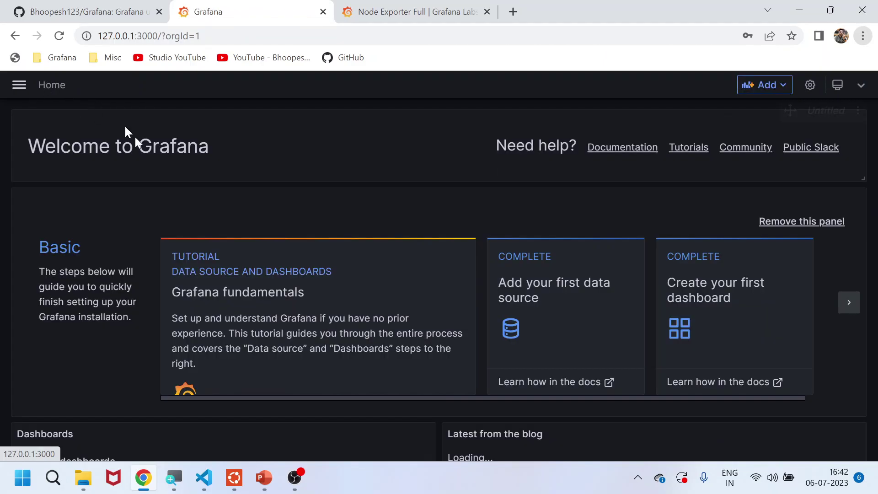
# In README.md, highlight the Kube-Prometheus-Stack heading and the helm install command on line 20
pyautogui.click(204, 478)
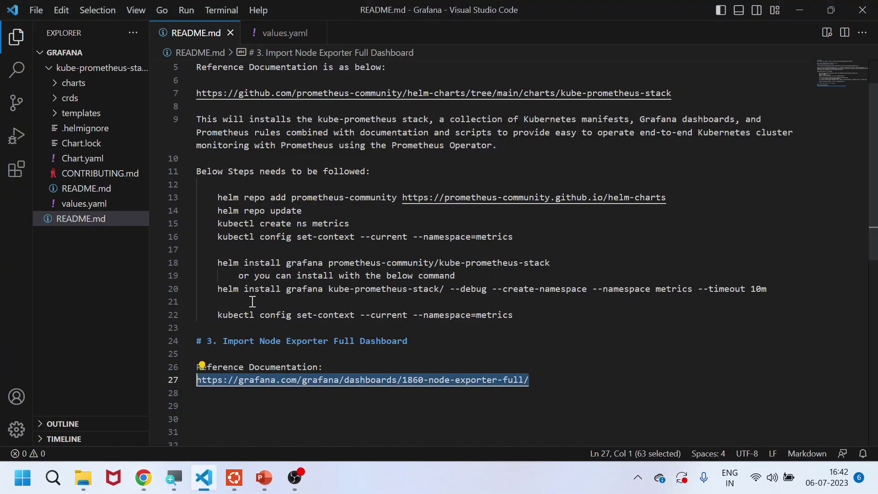
pyautogui.scroll(1, 315, 304)
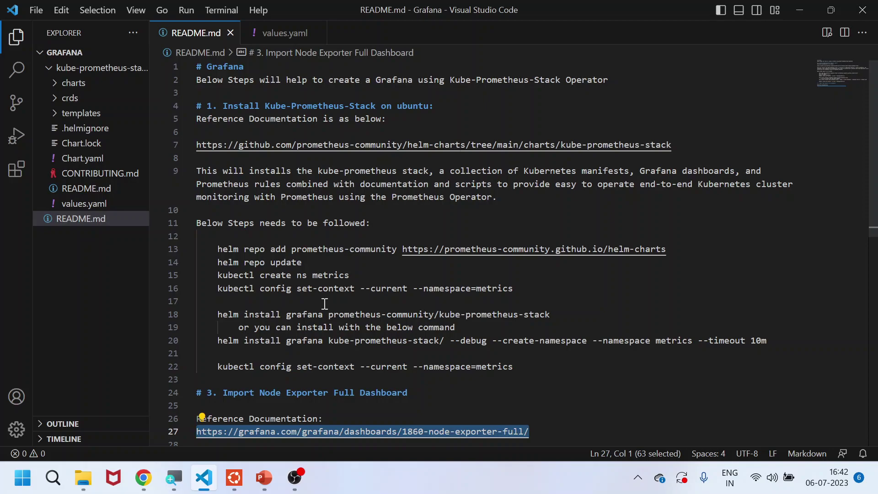
pyautogui.moveTo(376, 106); pyautogui.dragTo(268, 106)
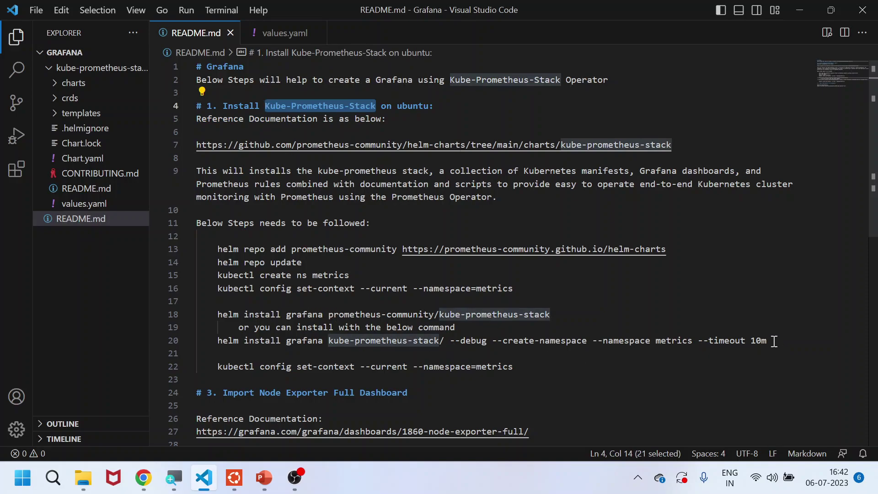
pyautogui.moveTo(773, 341); pyautogui.dragTo(221, 344)
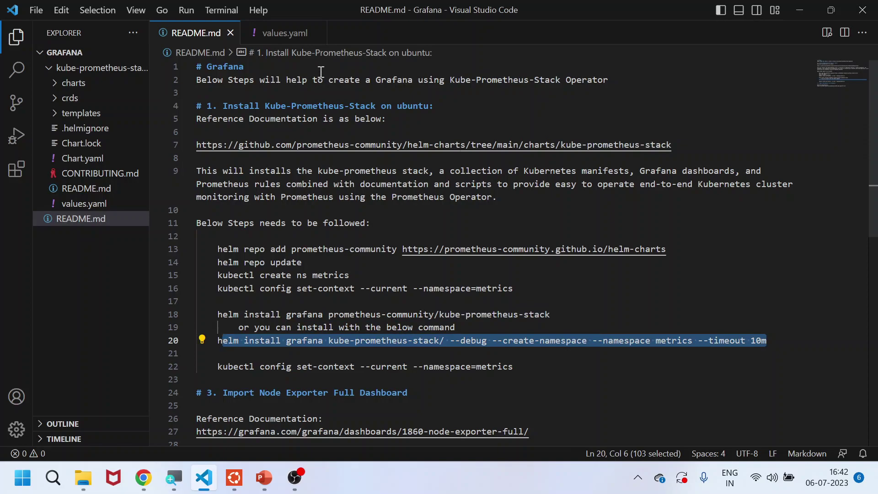
# Show the adminPassword setting in values.yaml, then go back to README.md and Chrome
pyautogui.click(288, 35)
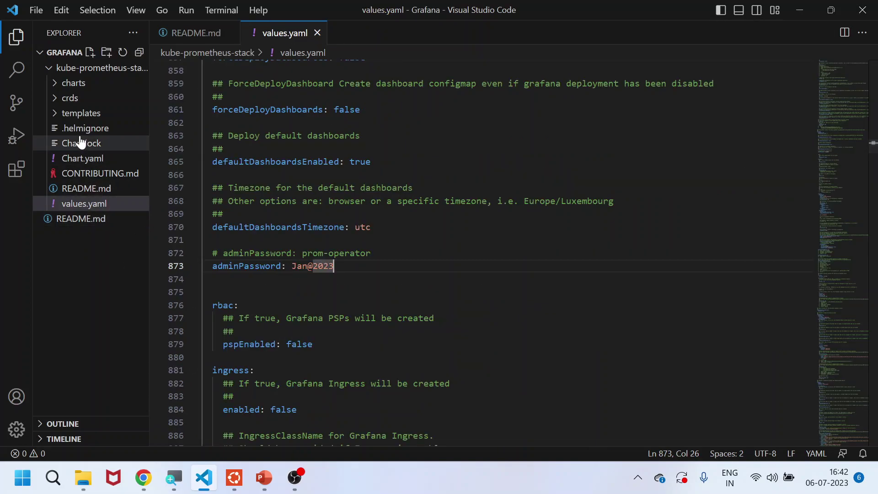
pyautogui.click(392, 278)
pyautogui.doubleClick(329, 249)
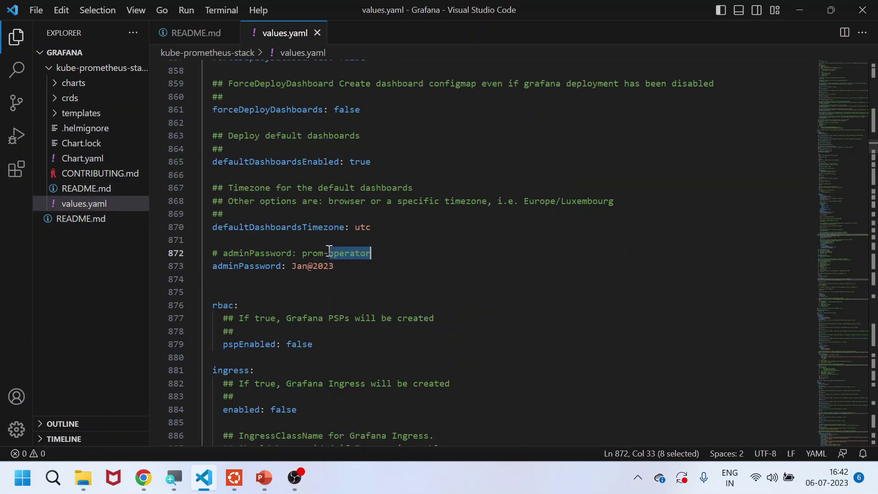
pyautogui.doubleClick(314, 267)
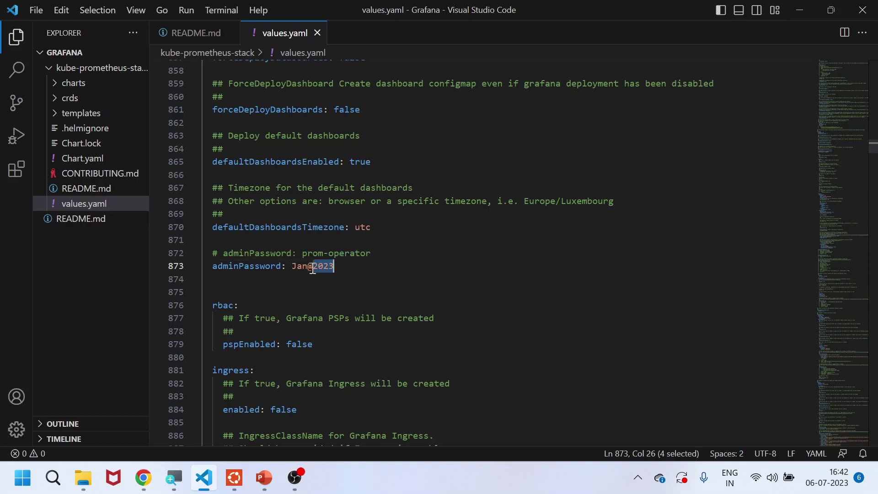
pyautogui.click(187, 37)
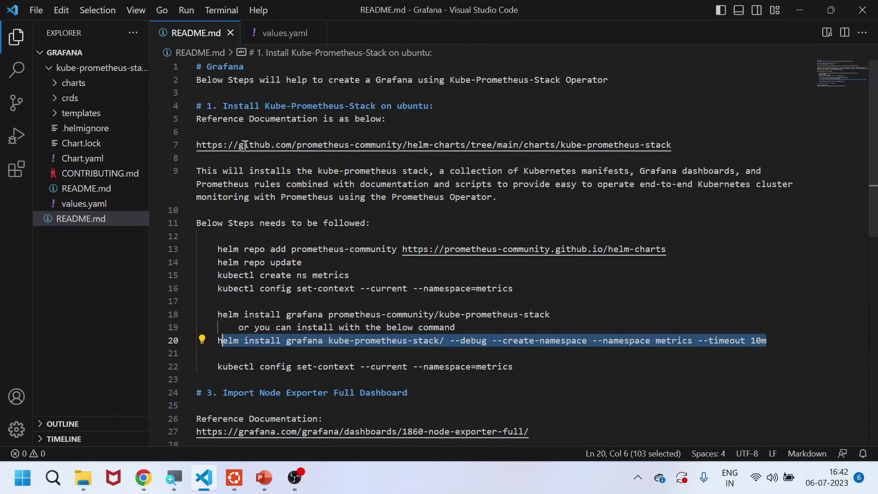
pyautogui.click(143, 478)
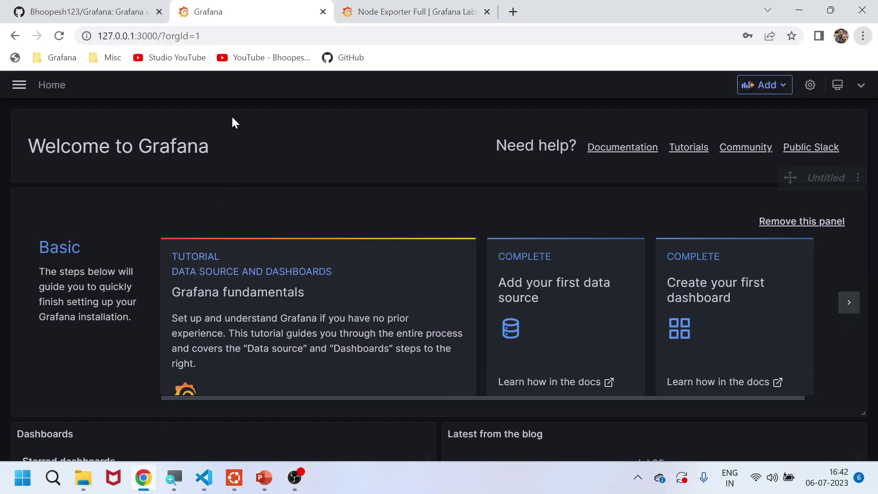
# Browse the kube-prometheus-stack folder on GitHub, return to the repo root, then the Grafana tab
pyautogui.click(91, 11)
pyautogui.scroll(6, 168, 322)
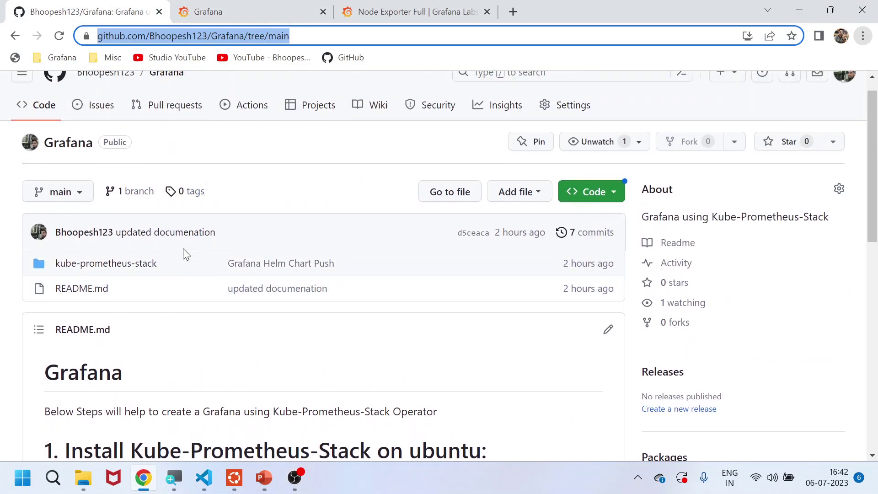
pyautogui.click(87, 287)
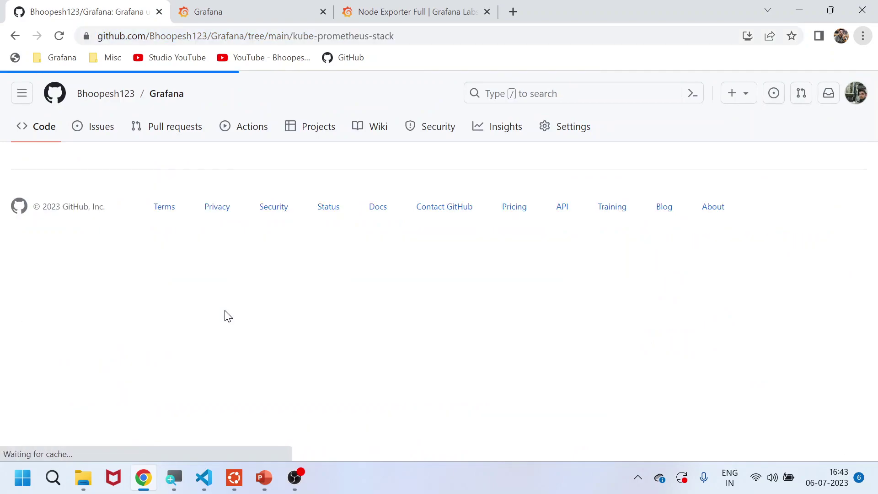
pyautogui.scroll(-1, 223, 327)
pyautogui.scroll(-1, 225, 327)
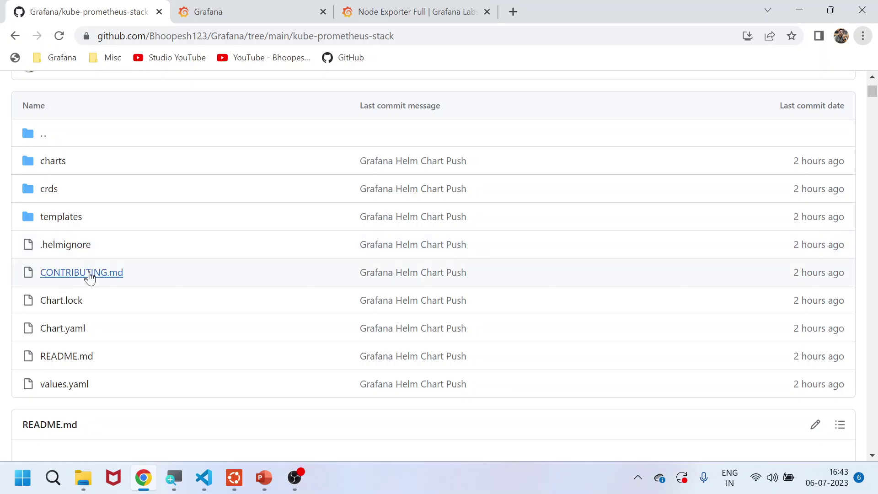
pyautogui.scroll(2, 201, 324)
pyautogui.scroll(1, 204, 324)
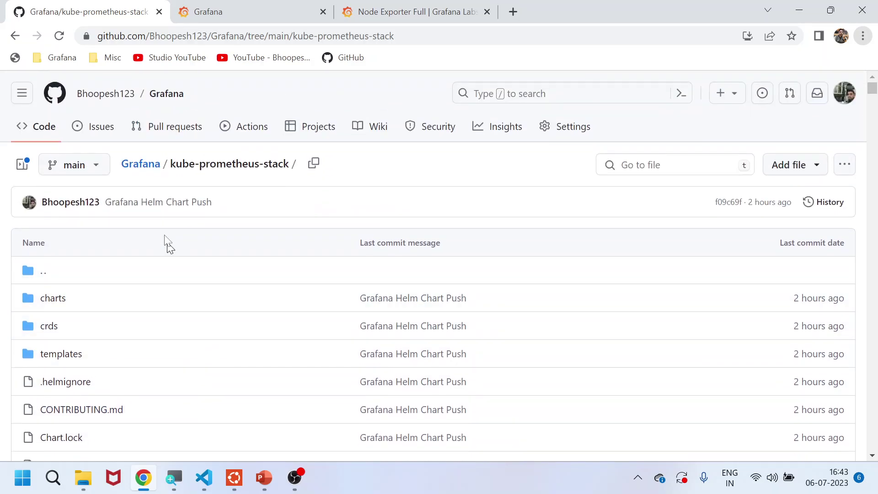
pyautogui.click(131, 168)
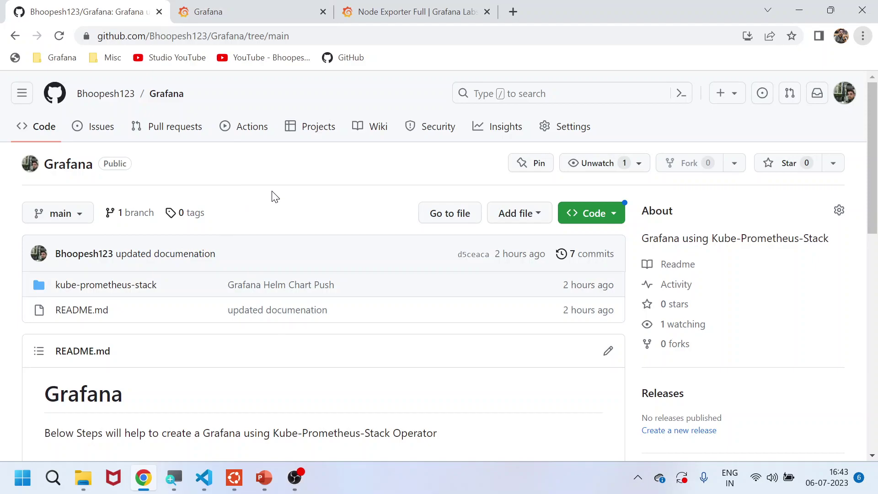
pyautogui.click(243, 12)
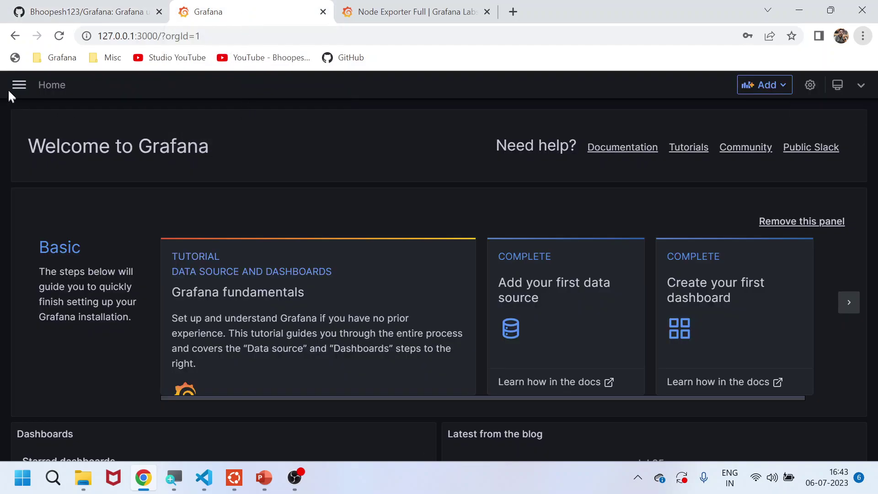
# Open Grafana's hamburger navigation menu at the top left of the Home page
pyautogui.click(20, 86)
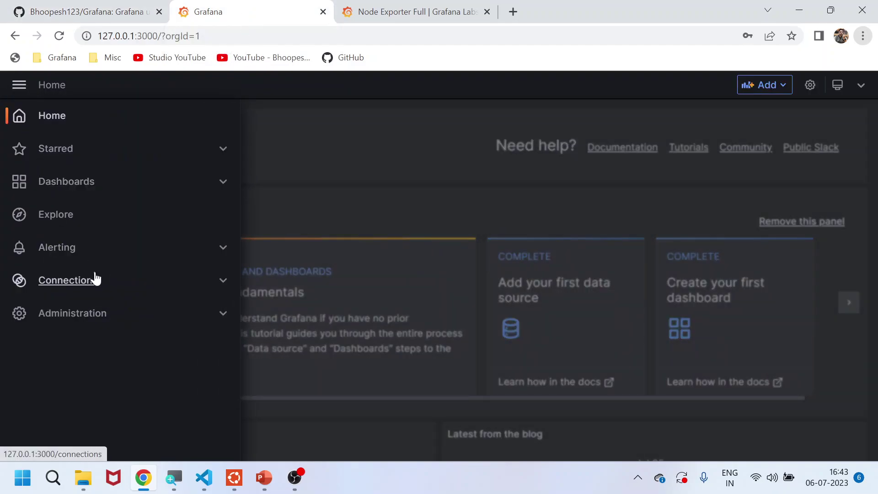